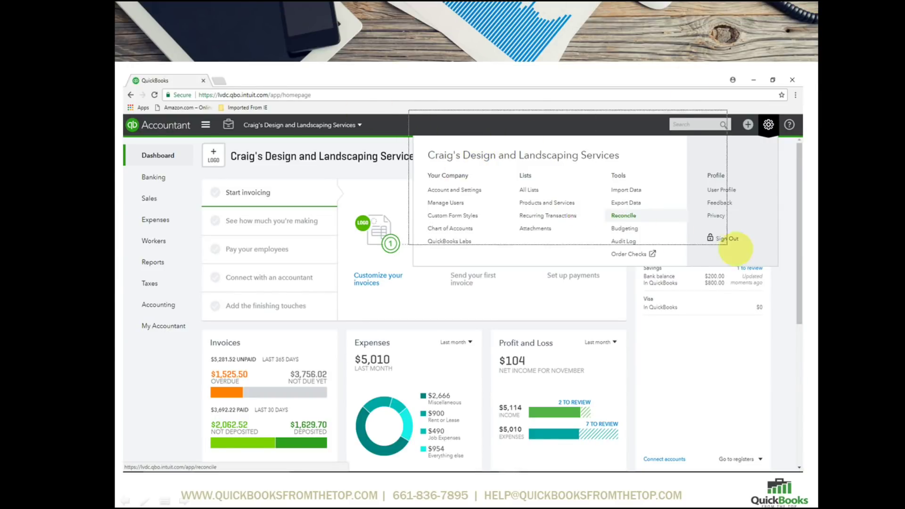
Reconcile Checking against a $1,234.00 statement ending 12/31/2017, showing a $-3,766.00 difference
{"action": "key", "text": "Right"}
{"action": "key", "text": "Right"}
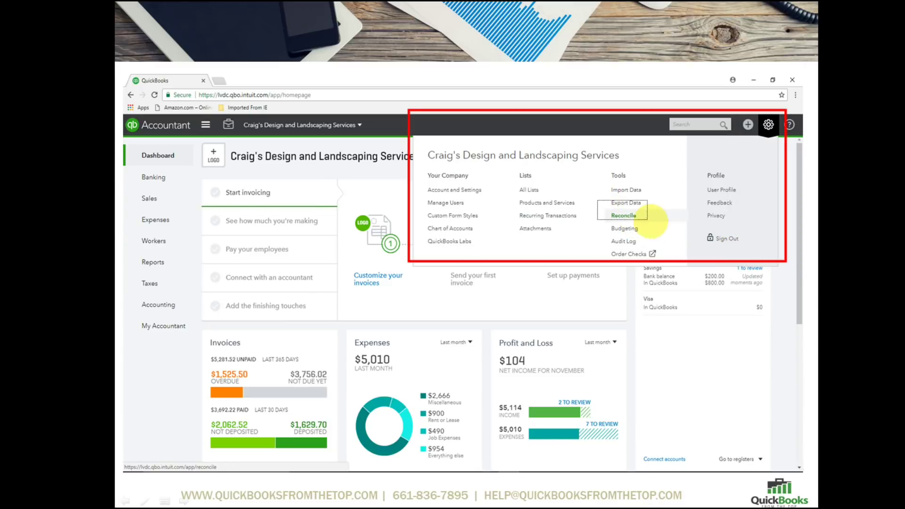
{"action": "key", "text": "Right"}
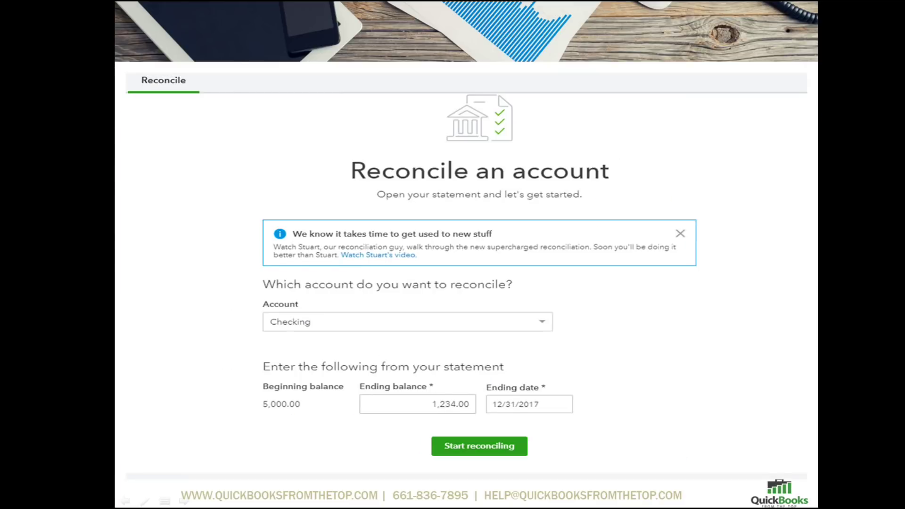
{"action": "mouse_move", "coordinate": [234, 263]}
{"action": "left_mouse_down"}
{"action": "mouse_move", "coordinate": [407, 353]}
{"action": "mouse_move", "coordinate": [636, 426]}
{"action": "left_mouse_up"}
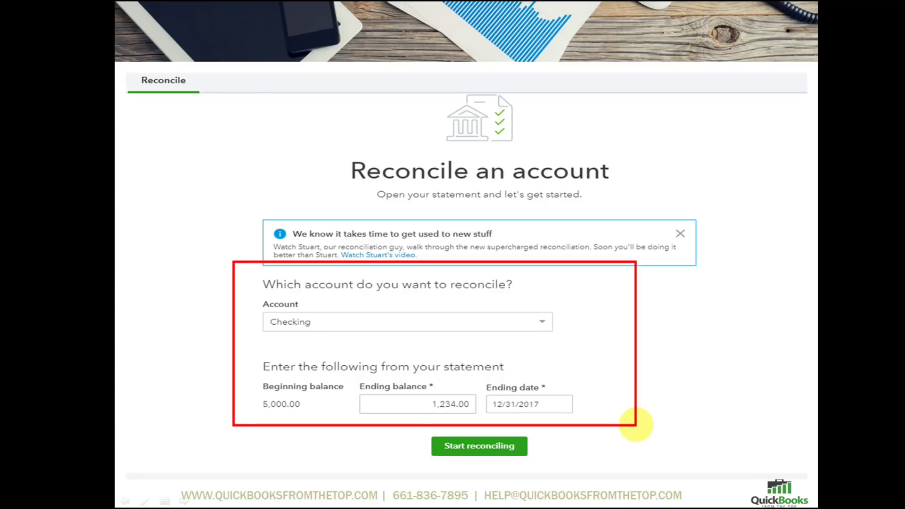
{"action": "key", "text": "Right"}
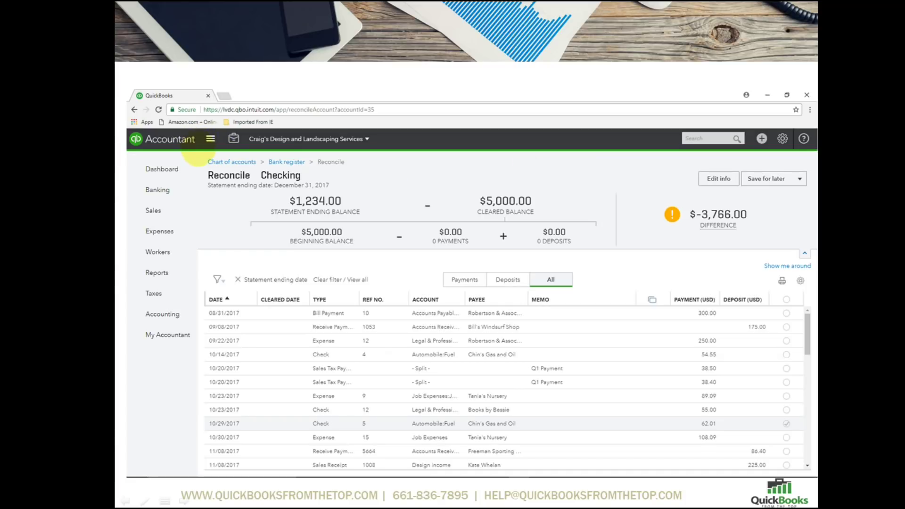
Review the Checking transactions, then set up Mastercard with ending balance 500.00 dated 12/31/2017
{"action": "left_click_drag", "start_coordinate": [192, 258], "coordinate": [774, 459]}
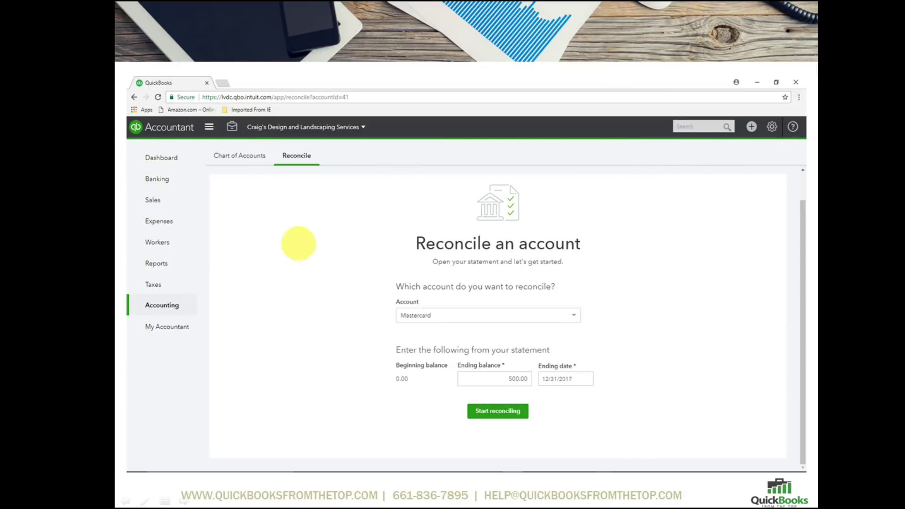
Leave the Mastercard reconcile form and list every report category under Reports > All Reports
{"action": "mouse_move", "coordinate": [306, 192]}
{"action": "left_mouse_down"}
{"action": "mouse_move", "coordinate": [491, 348]}
{"action": "mouse_move", "coordinate": [664, 345]}
{"action": "left_mouse_up"}
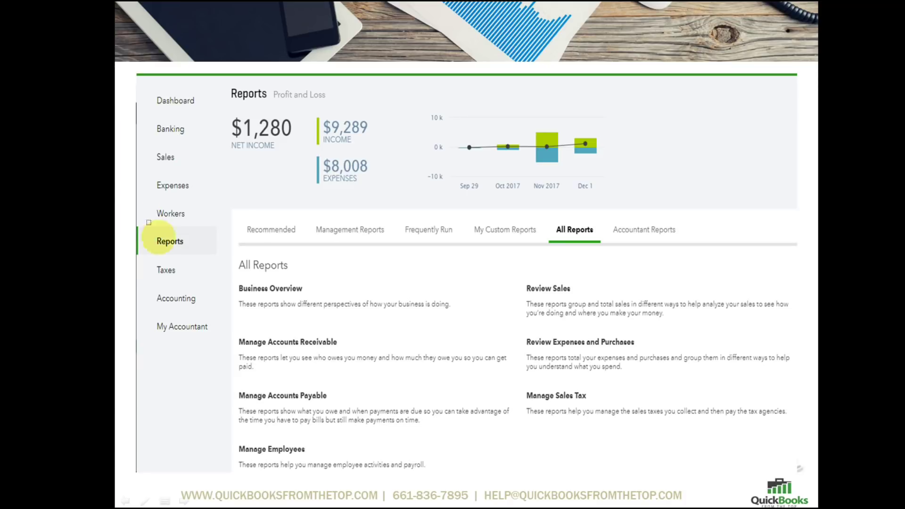
Survey the All Reports list, pointing out the Manage Accounts Receivable and Payable groups
{"action": "left_click_drag", "start_coordinate": [147, 221], "coordinate": [226, 259]}
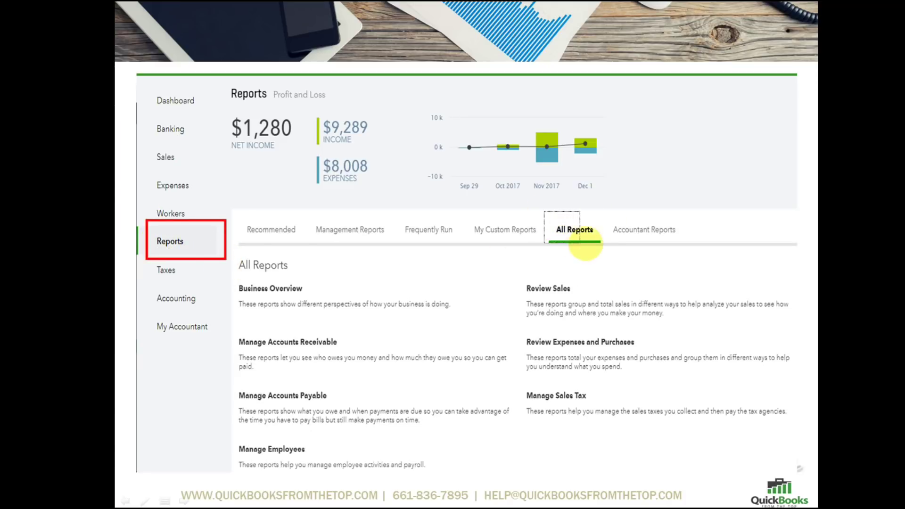
{"action": "left_click_drag", "start_coordinate": [544, 212], "coordinate": [606, 254]}
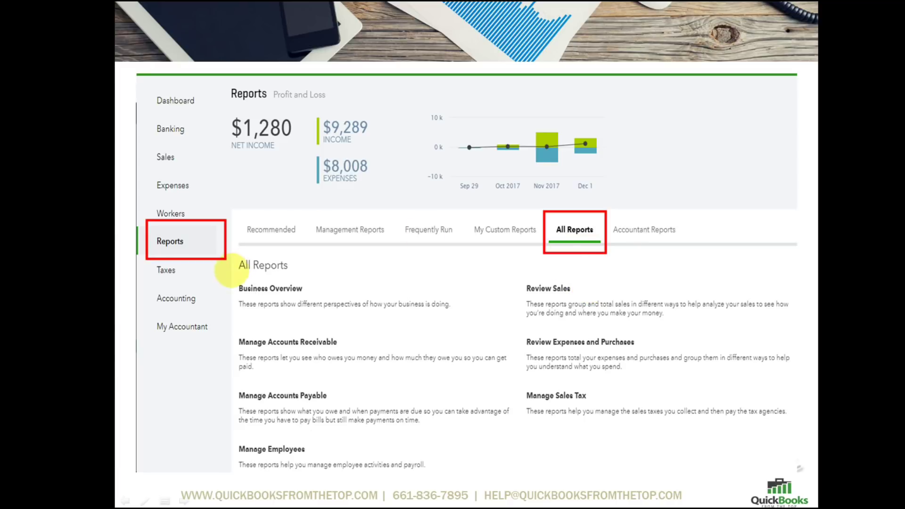
{"action": "mouse_move", "coordinate": [219, 315]}
{"action": "left_mouse_down"}
{"action": "mouse_move", "coordinate": [249, 344]}
{"action": "mouse_move", "coordinate": [468, 377]}
{"action": "left_mouse_up"}
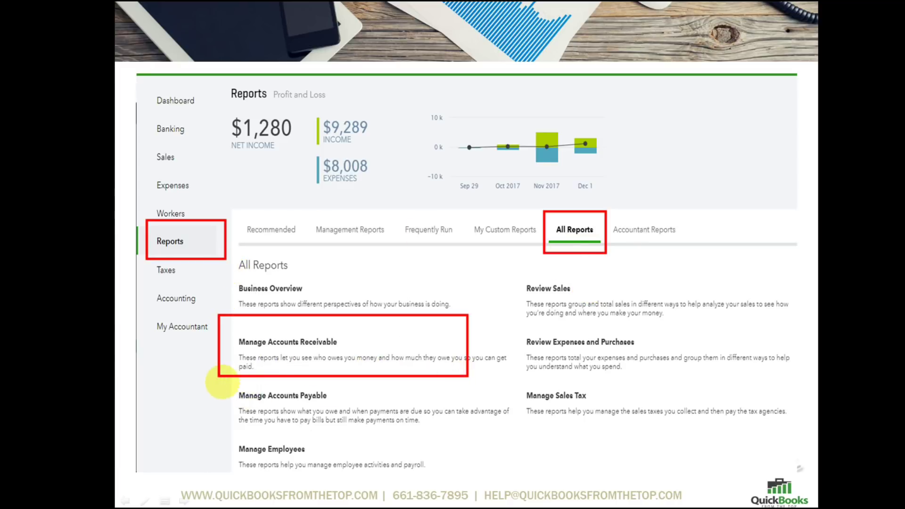
{"action": "left_click_drag", "start_coordinate": [221, 375], "coordinate": [448, 432]}
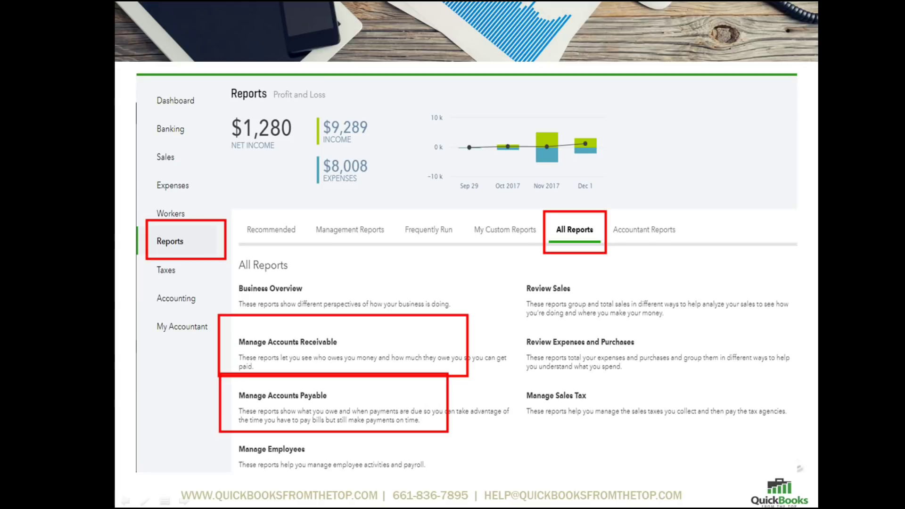
Open Manage Accounts Receivable and bring up the A/R Aging Summary as of December 29, 2017
{"action": "key", "text": "e"}
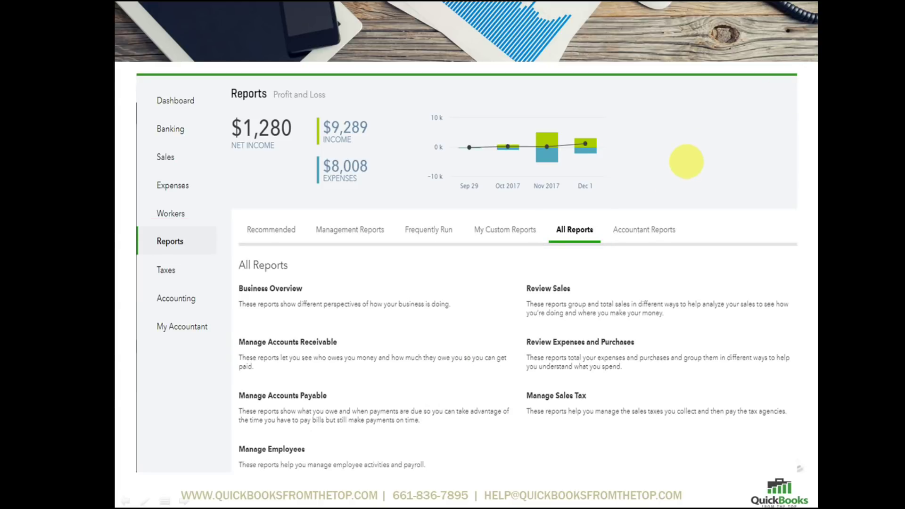
{"action": "key", "text": "Right"}
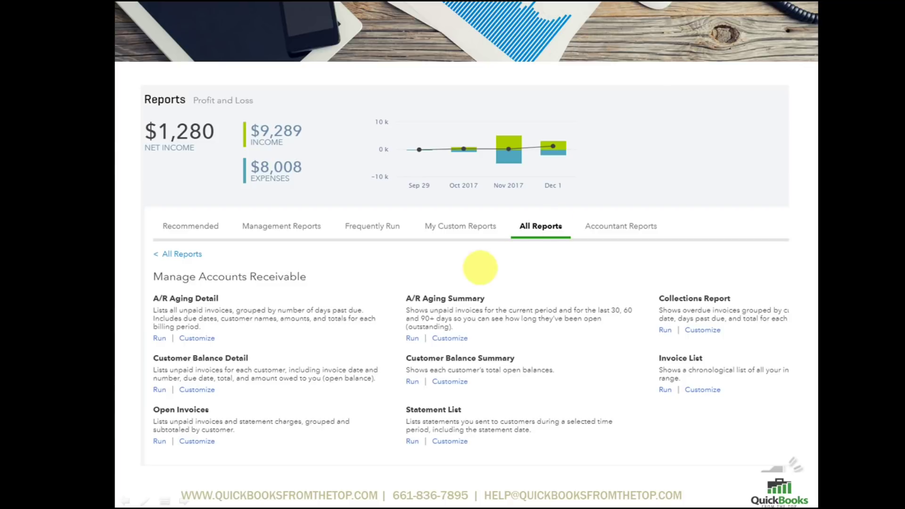
{"action": "left_click_drag", "start_coordinate": [384, 272], "coordinate": [662, 353]}
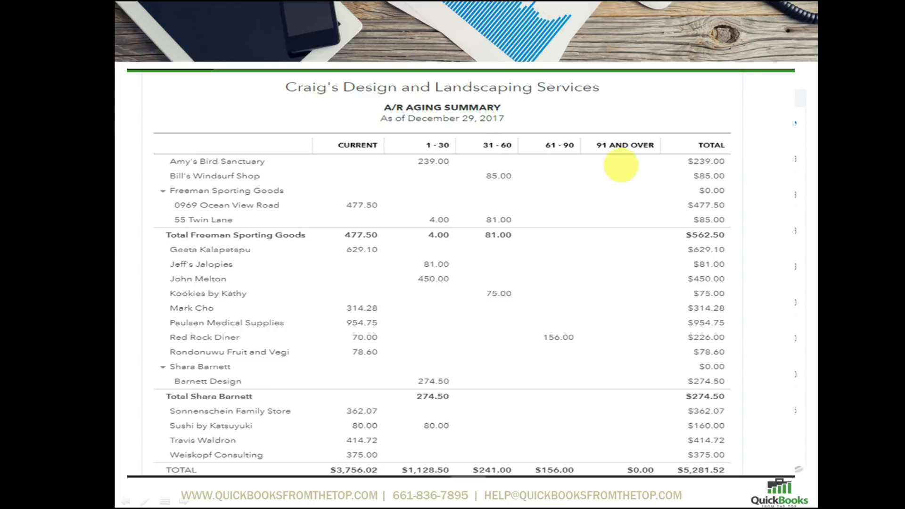
Verify the A/R Aging Summary's 91 AND OVER column shows $0.00, then return to the report list
{"action": "mouse_move", "coordinate": [575, 116]}
{"action": "left_mouse_down"}
{"action": "mouse_move", "coordinate": [673, 257]}
{"action": "mouse_move", "coordinate": [682, 492]}
{"action": "left_mouse_up"}
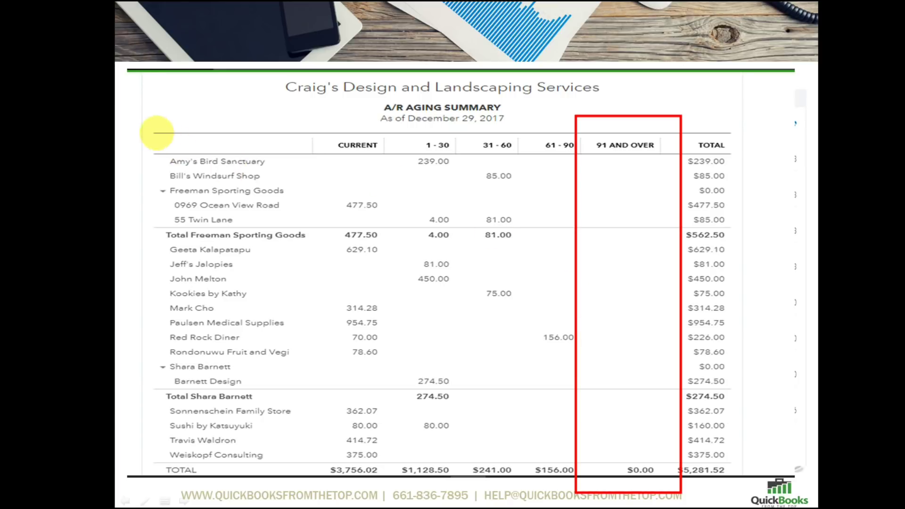
{"action": "mouse_move", "coordinate": [146, 124]}
{"action": "left_mouse_down"}
{"action": "mouse_move", "coordinate": [550, 360]}
{"action": "mouse_move", "coordinate": [585, 488]}
{"action": "left_mouse_up"}
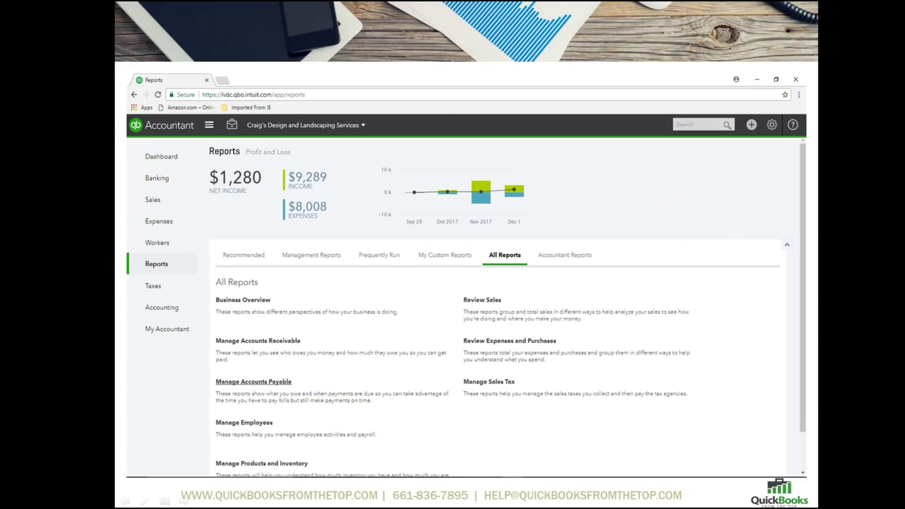
Run the A/P Aging Summary from Manage Accounts Payable, showing $1,602.67 owed
{"action": "mouse_move", "coordinate": [194, 356]}
{"action": "left_mouse_down"}
{"action": "mouse_move", "coordinate": [258, 388]}
{"action": "mouse_move", "coordinate": [386, 420]}
{"action": "left_mouse_up"}
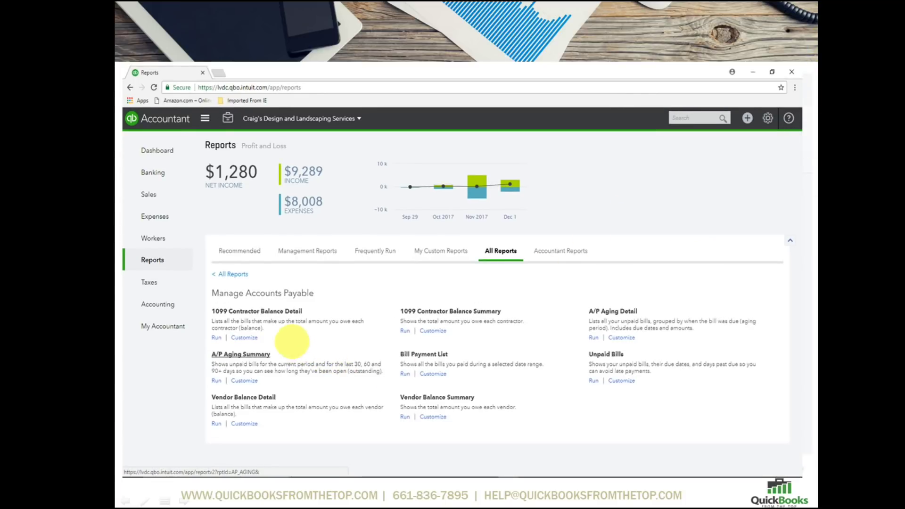
{"action": "mouse_move", "coordinate": [193, 329]}
{"action": "left_mouse_down"}
{"action": "mouse_move", "coordinate": [258, 373]}
{"action": "mouse_move", "coordinate": [407, 389]}
{"action": "left_mouse_up"}
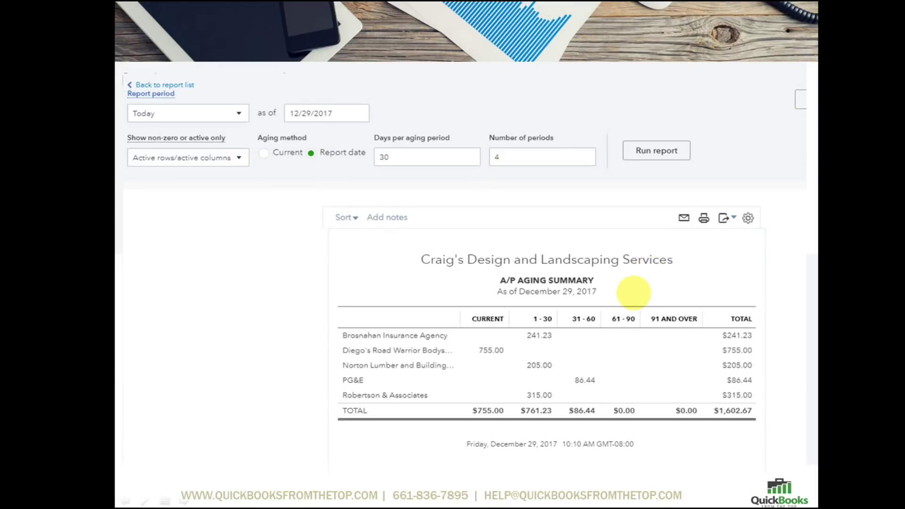
Check the A/P 91 AND OVER column is empty and return to the Manage Accounts Payable reports
{"action": "mouse_move", "coordinate": [636, 292]}
{"action": "left_mouse_down"}
{"action": "mouse_move", "coordinate": [718, 357]}
{"action": "mouse_move", "coordinate": [726, 434]}
{"action": "left_mouse_up"}
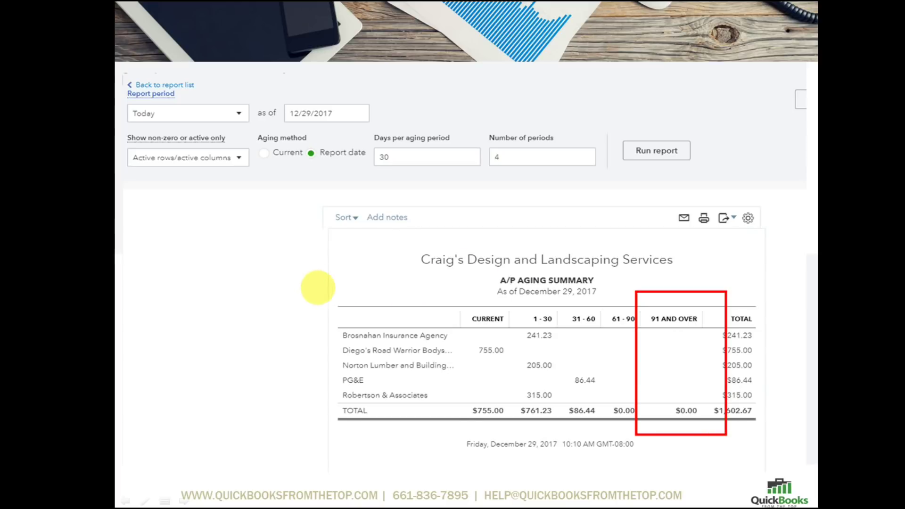
{"action": "mouse_move", "coordinate": [314, 286]}
{"action": "left_mouse_down"}
{"action": "mouse_move", "coordinate": [674, 385]}
{"action": "mouse_move", "coordinate": [663, 440]}
{"action": "left_mouse_up"}
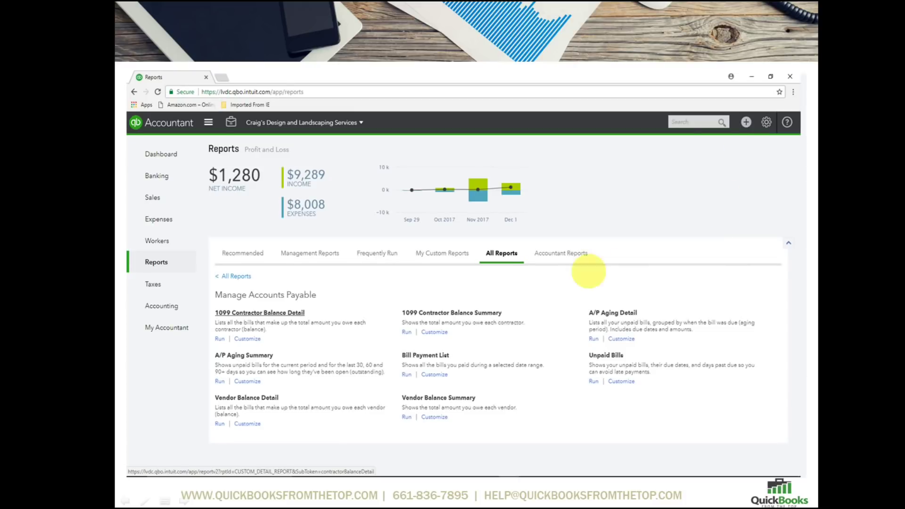
{"action": "mouse_move", "coordinate": [195, 281]}
{"action": "left_mouse_down"}
{"action": "mouse_move", "coordinate": [349, 355]}
{"action": "mouse_move", "coordinate": [394, 356]}
{"action": "left_mouse_up"}
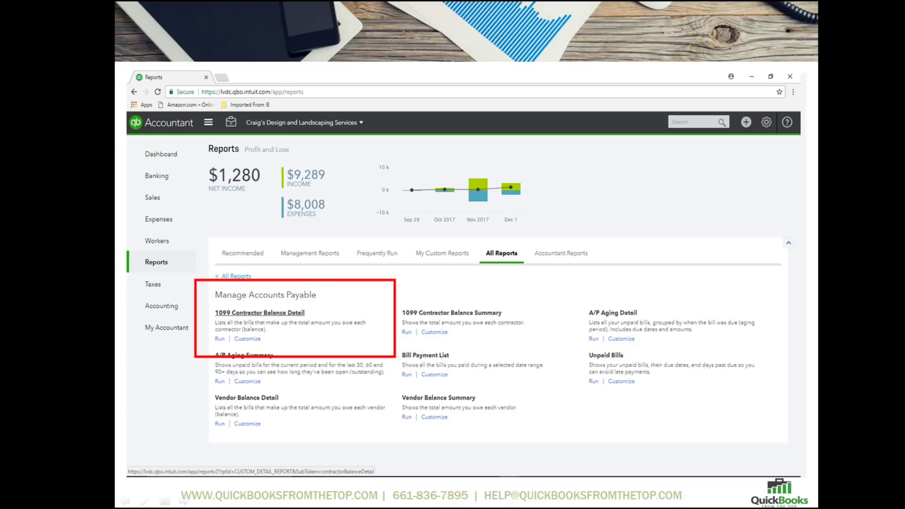
Run the 1099 Contractor Balance Detail, review its table, and open Brosnahan Insurance Agency's vendor record
{"action": "left_click", "coordinate": [260, 313]}
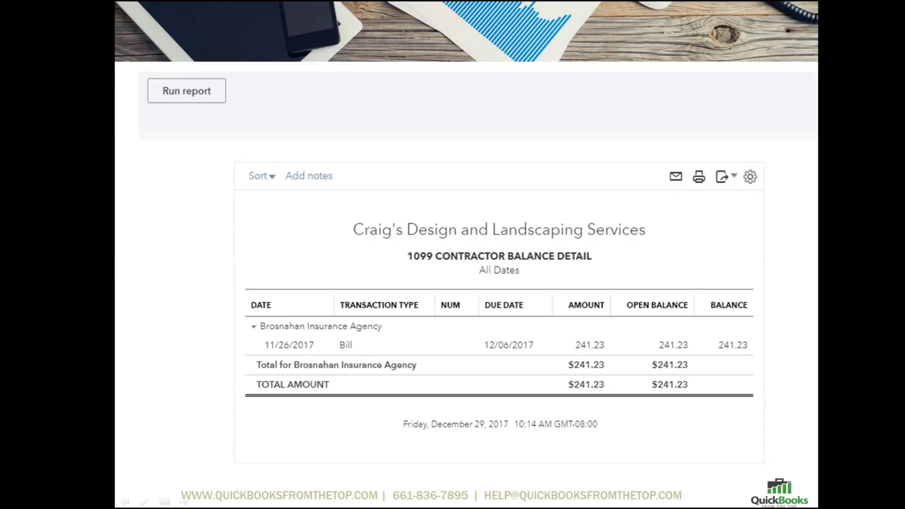
{"action": "mouse_move", "coordinate": [235, 273]}
{"action": "left_mouse_down"}
{"action": "mouse_move", "coordinate": [355, 364]}
{"action": "mouse_move", "coordinate": [764, 396]}
{"action": "left_mouse_up"}
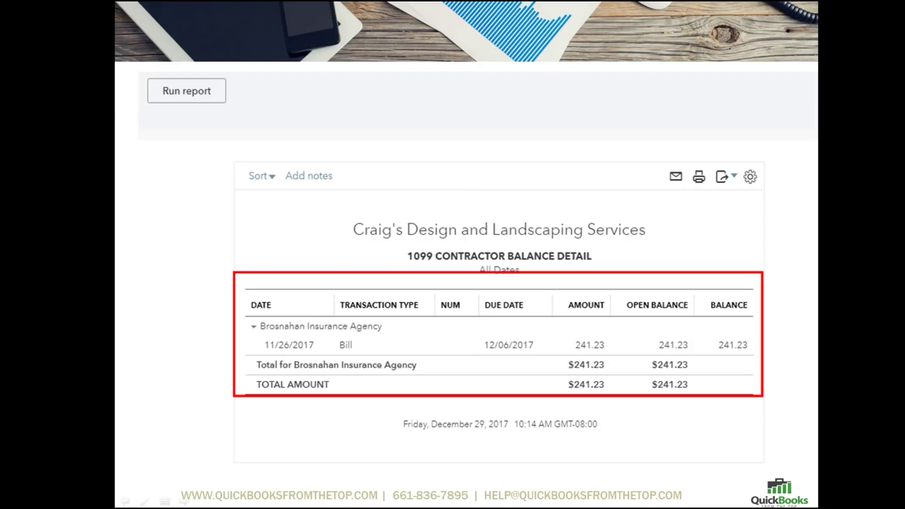
{"action": "key", "text": "Right"}
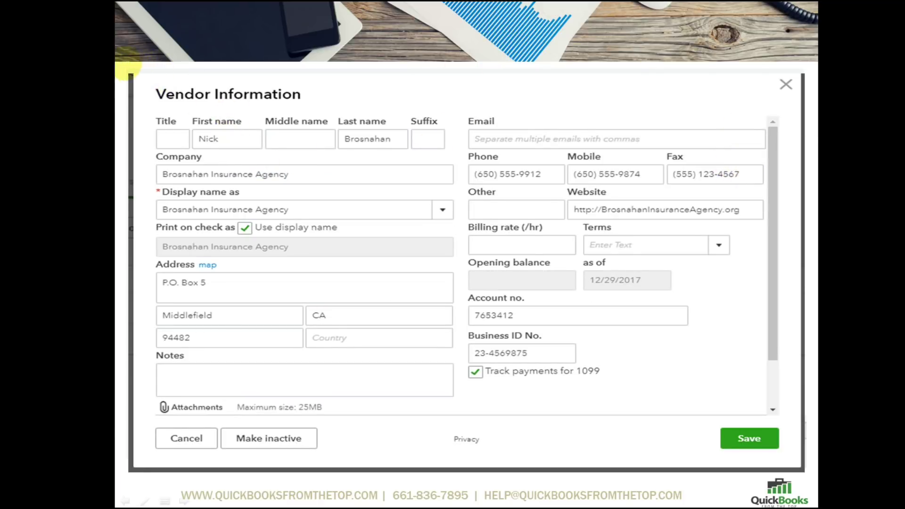
Verify the vendor's Business ID No. and Track payments for 1099, then view the Prepare 1099s guide
{"action": "left_click_drag", "start_coordinate": [120, 64], "coordinate": [817, 456]}
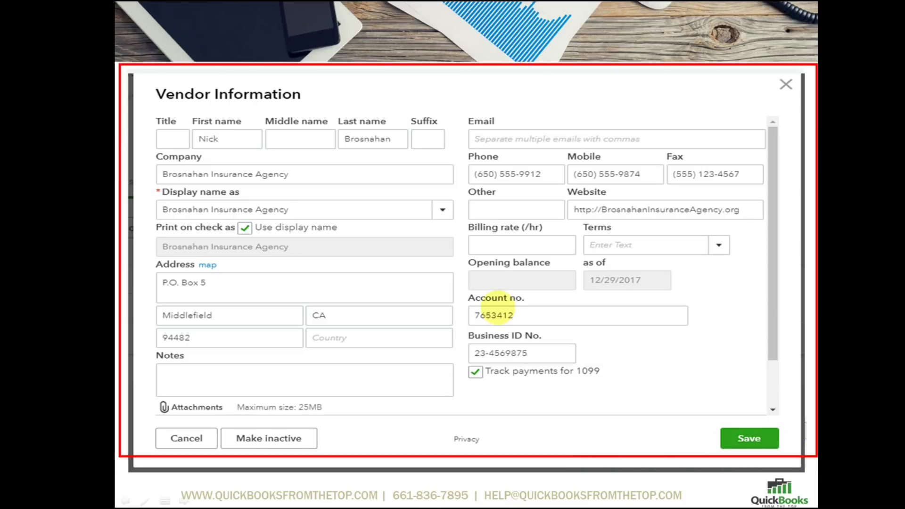
{"action": "mouse_move", "coordinate": [452, 316]}
{"action": "left_mouse_down"}
{"action": "mouse_move", "coordinate": [558, 388]}
{"action": "mouse_move", "coordinate": [677, 403]}
{"action": "left_mouse_up"}
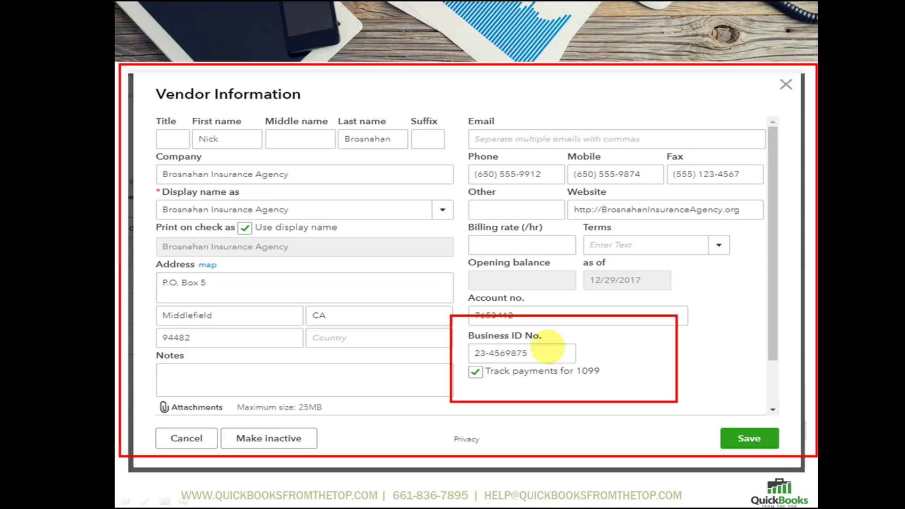
{"action": "key", "text": "Right"}
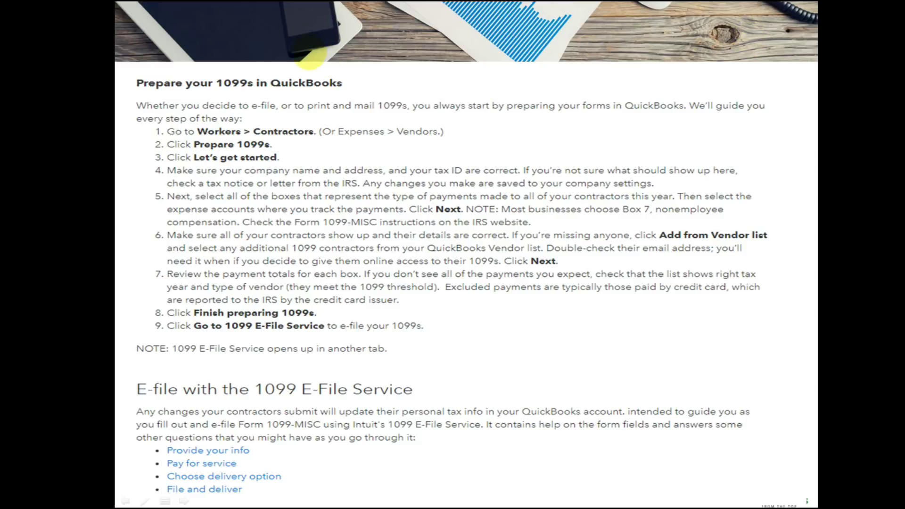
Review the nine 1099 steps and E-File Service section, then view Workers > Contractors
{"action": "left_click_drag", "start_coordinate": [124, 54], "coordinate": [690, 360]}
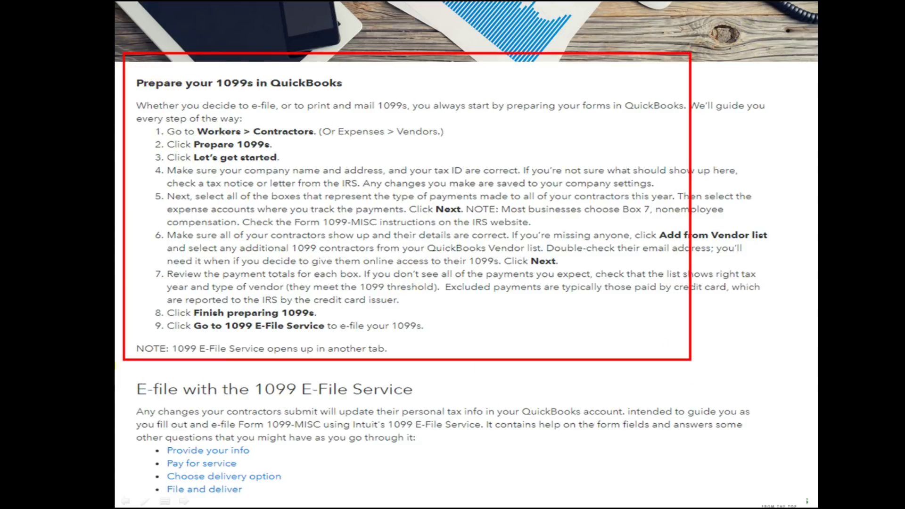
{"action": "left_click_drag", "start_coordinate": [123, 362], "coordinate": [508, 402]}
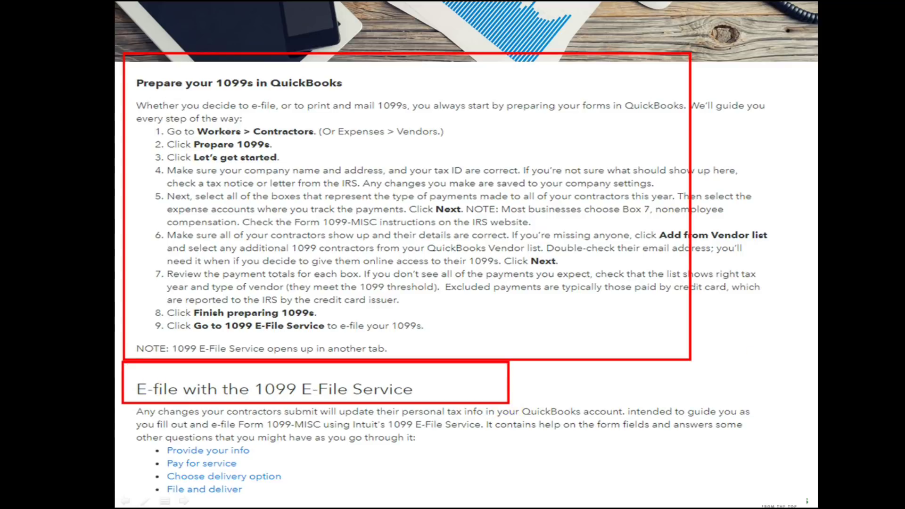
{"action": "key", "text": "Right"}
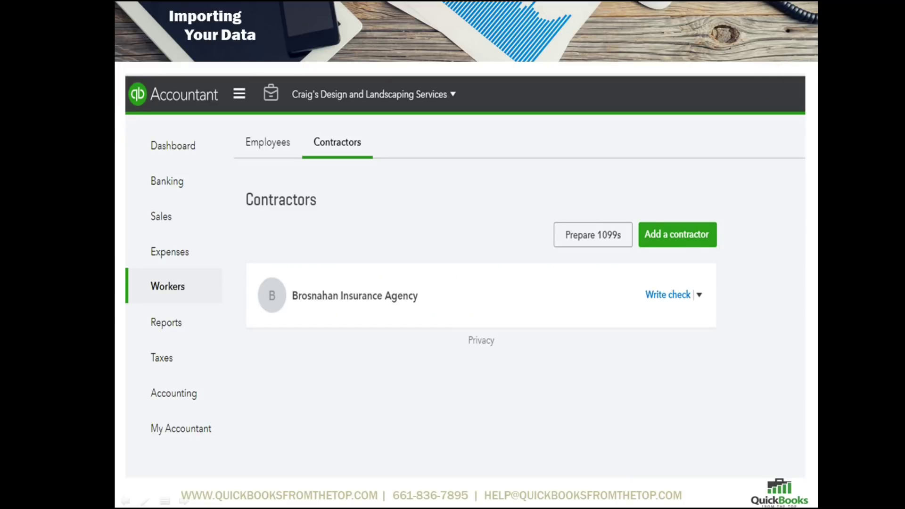
Highlight the Workers section, Contractors list, pay-by-check option and the Prepare 1099s option
{"action": "left_click_drag", "start_coordinate": [129, 267], "coordinate": [207, 313]}
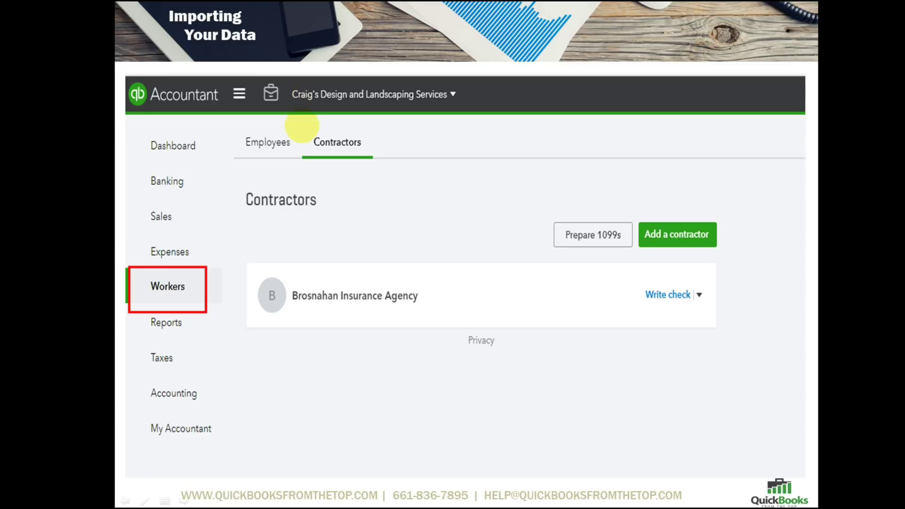
{"action": "mouse_move", "coordinate": [300, 121]}
{"action": "left_mouse_down"}
{"action": "mouse_move", "coordinate": [388, 206]}
{"action": "mouse_move", "coordinate": [459, 193]}
{"action": "left_mouse_up"}
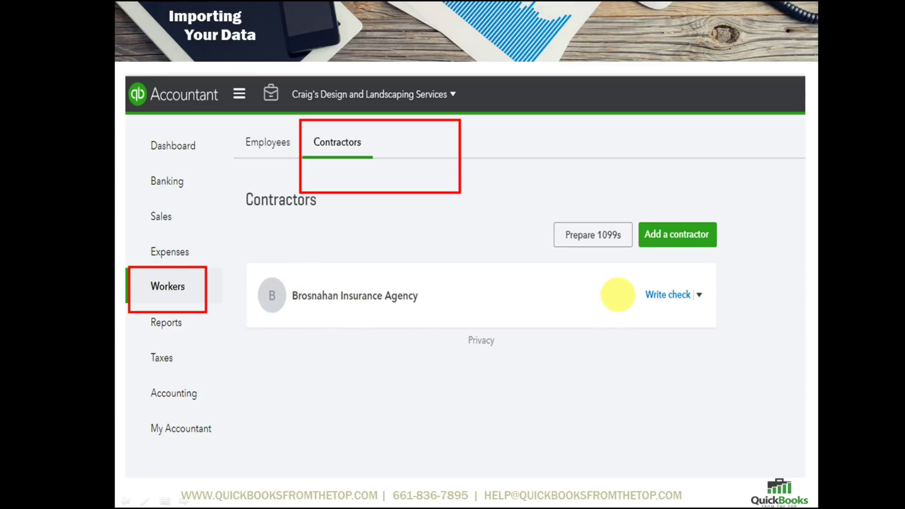
{"action": "left_click_drag", "start_coordinate": [619, 269], "coordinate": [742, 318]}
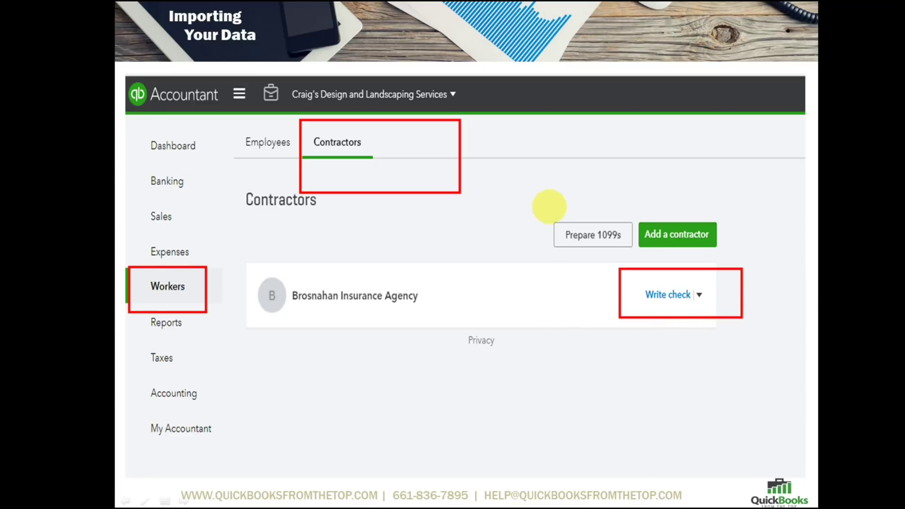
{"action": "left_click_drag", "start_coordinate": [536, 202], "coordinate": [649, 268]}
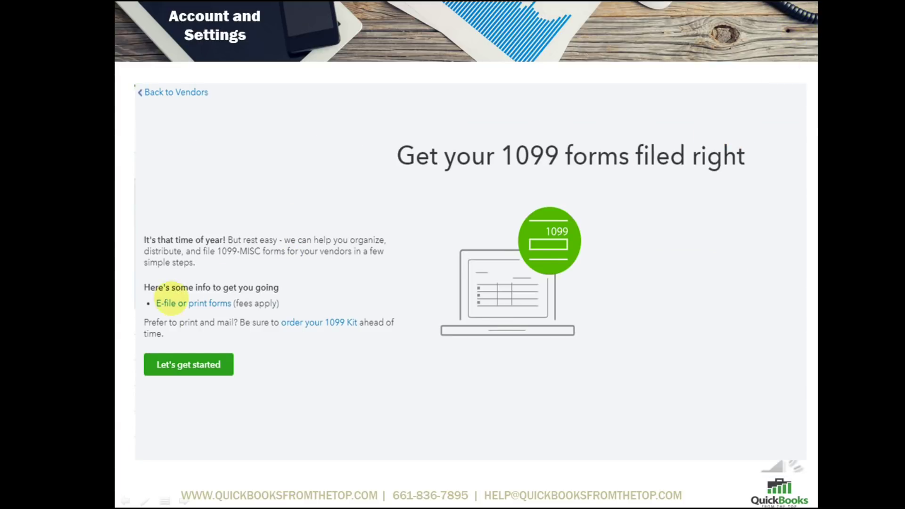
Outline the 1099 introduction text, the company name, address and tax ID, and Box 7's account choice
{"action": "left_click_drag", "start_coordinate": [121, 324], "coordinate": [313, 415]}
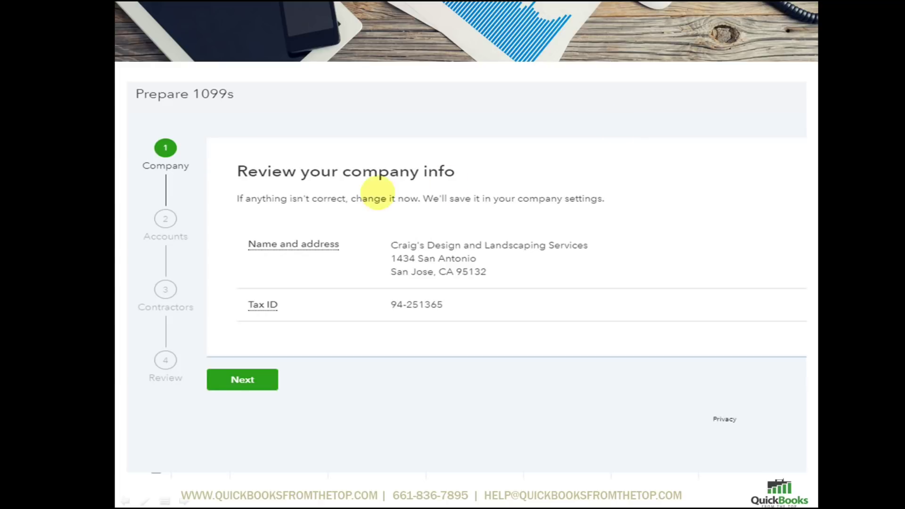
{"action": "mouse_move", "coordinate": [202, 143]}
{"action": "left_mouse_down"}
{"action": "mouse_move", "coordinate": [399, 365]}
{"action": "mouse_move", "coordinate": [706, 350]}
{"action": "left_mouse_up"}
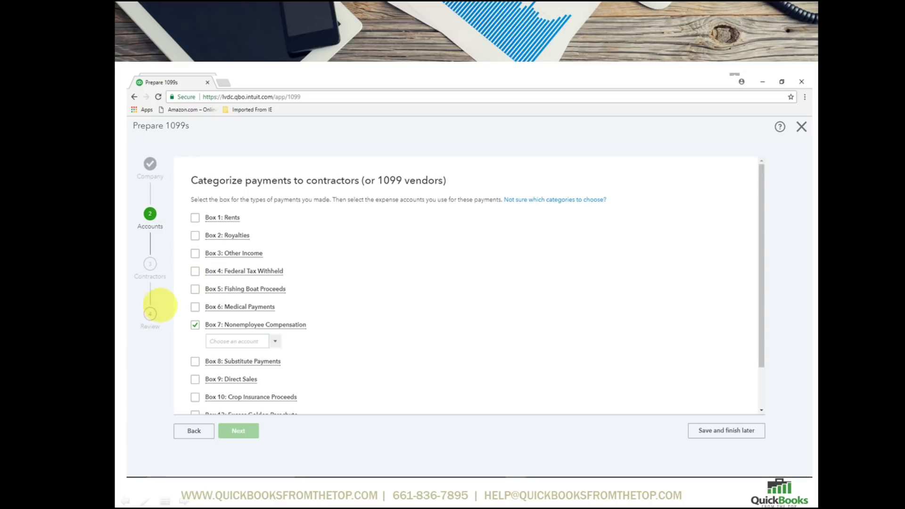
{"action": "left_click_drag", "start_coordinate": [158, 305], "coordinate": [484, 362]}
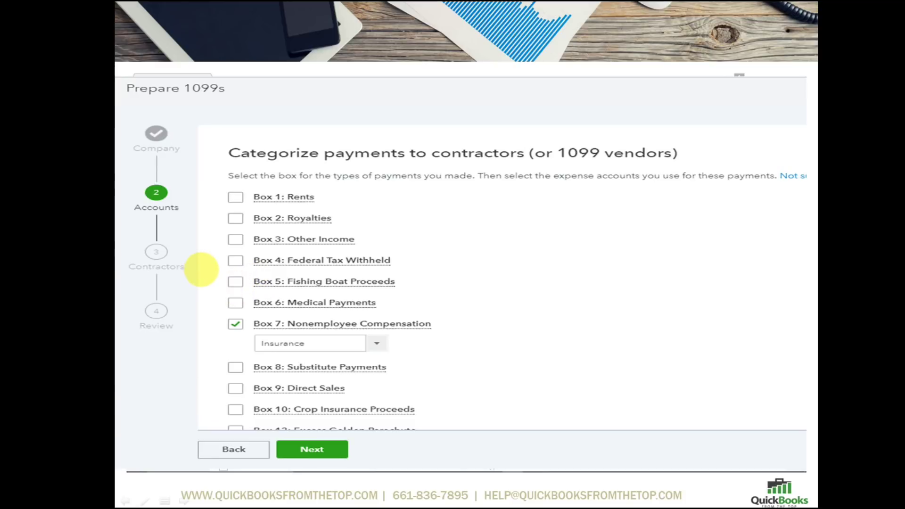
Frame Boxes 4 through 8 on the 1099 accounts step for emphasis
{"action": "mouse_move", "coordinate": [199, 257]}
{"action": "left_mouse_down"}
{"action": "mouse_move", "coordinate": [226, 335]}
{"action": "mouse_move", "coordinate": [661, 367]}
{"action": "left_mouse_up"}
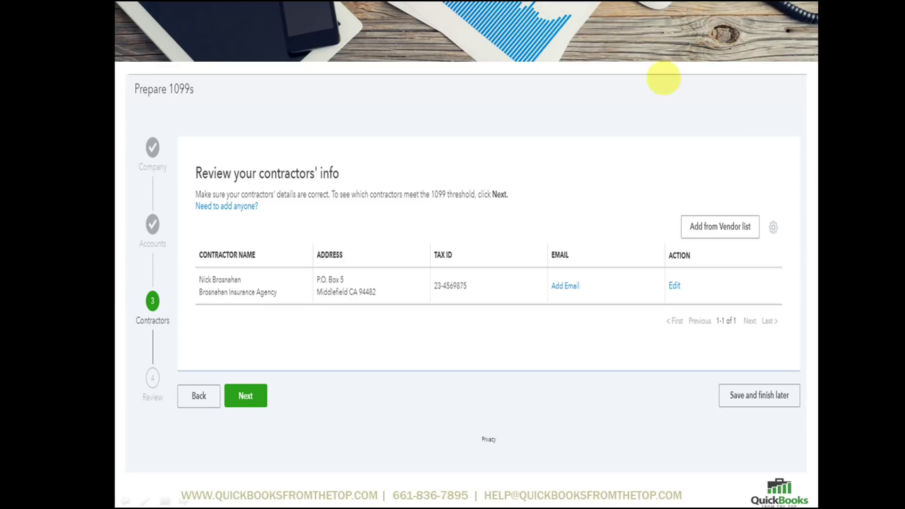
Outline the contractors' details table and its edit option, then clear the annotations
{"action": "mouse_move", "coordinate": [251, 286]}
{"action": "left_mouse_down"}
{"action": "mouse_move", "coordinate": [678, 333]}
{"action": "mouse_move", "coordinate": [781, 336]}
{"action": "left_mouse_up"}
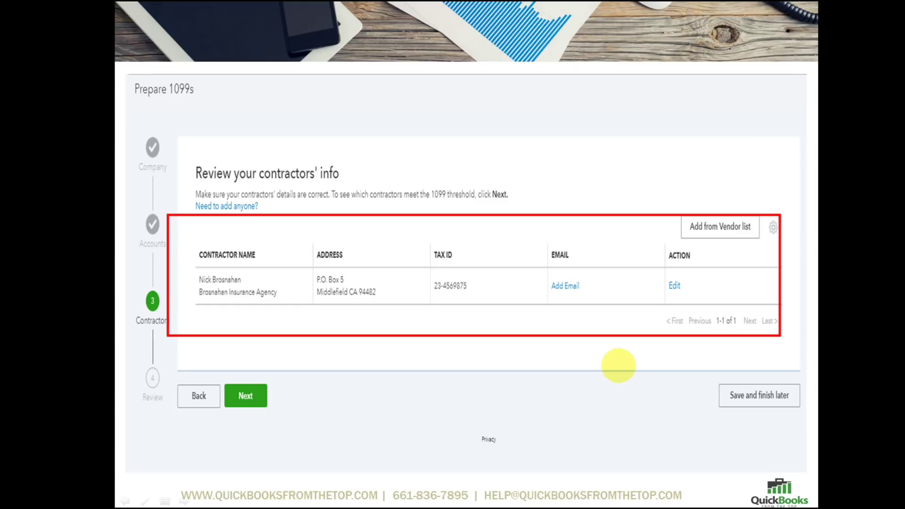
{"action": "left_click_drag", "start_coordinate": [626, 253], "coordinate": [734, 304]}
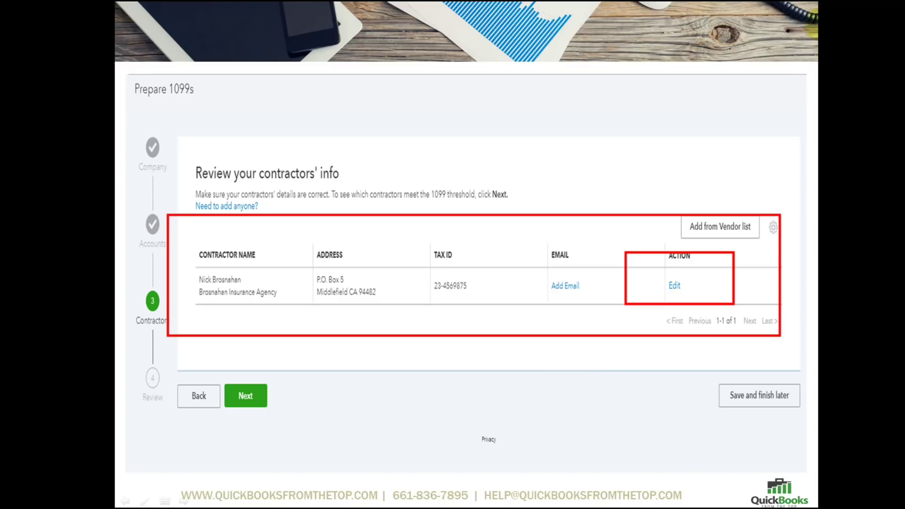
{"action": "key", "text": "Escape"}
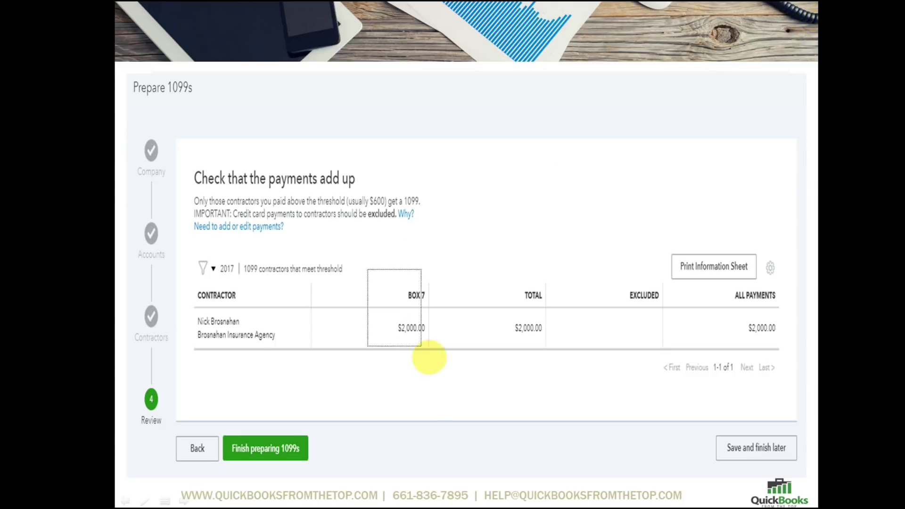
Outline the $2,000.00 Box 7 amount and TOTAL column, then advance to the 1099s-prepared confirmation
{"action": "left_click_drag", "start_coordinate": [421, 346], "coordinate": [451, 373]}
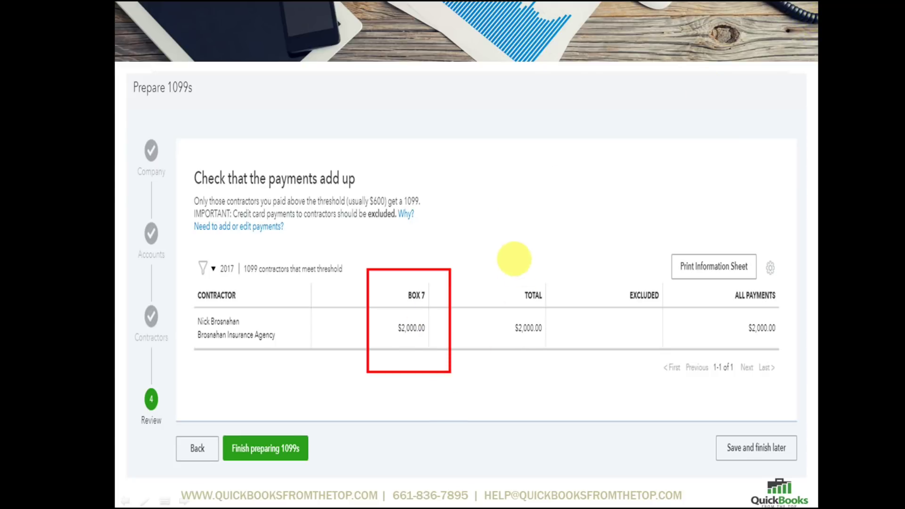
{"action": "mouse_move", "coordinate": [447, 262]}
{"action": "left_mouse_down"}
{"action": "mouse_move", "coordinate": [558, 352]}
{"action": "mouse_move", "coordinate": [578, 380]}
{"action": "left_mouse_up"}
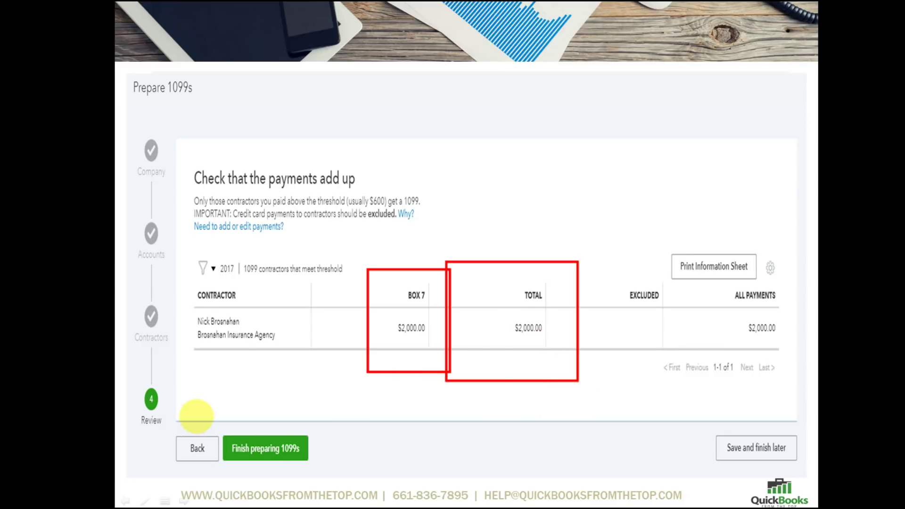
{"action": "left_click_drag", "start_coordinate": [208, 413], "coordinate": [347, 478]}
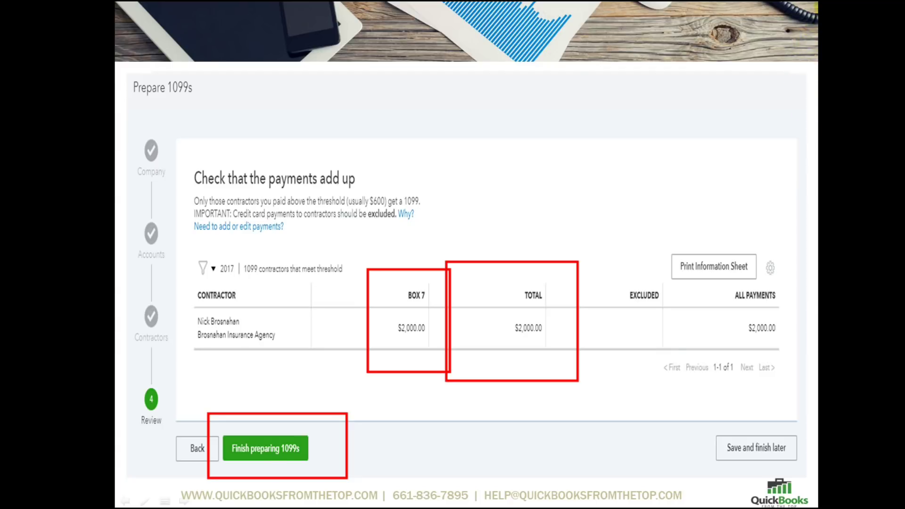
{"action": "key", "text": "Right"}
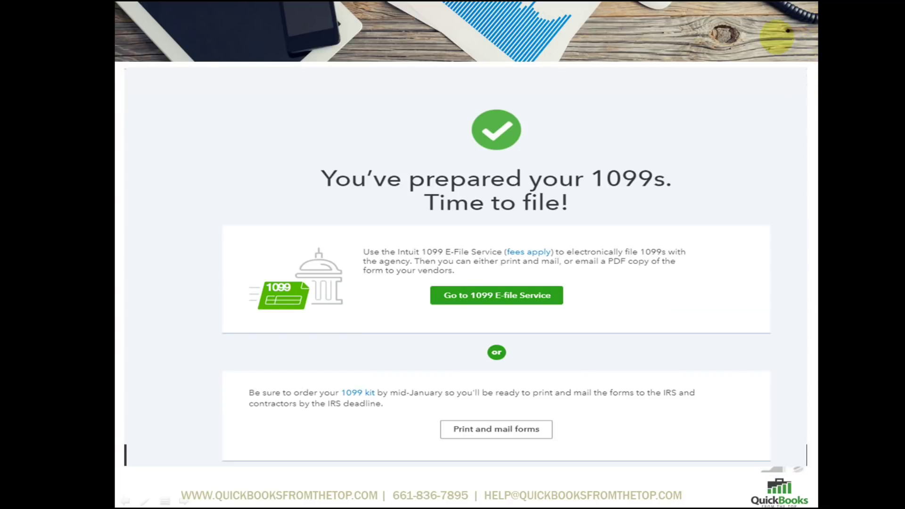
Compare the e-file and print-and-mail options, then proceed to printing the 1099 forms
{"action": "left_click_drag", "start_coordinate": [336, 224], "coordinate": [681, 339]}
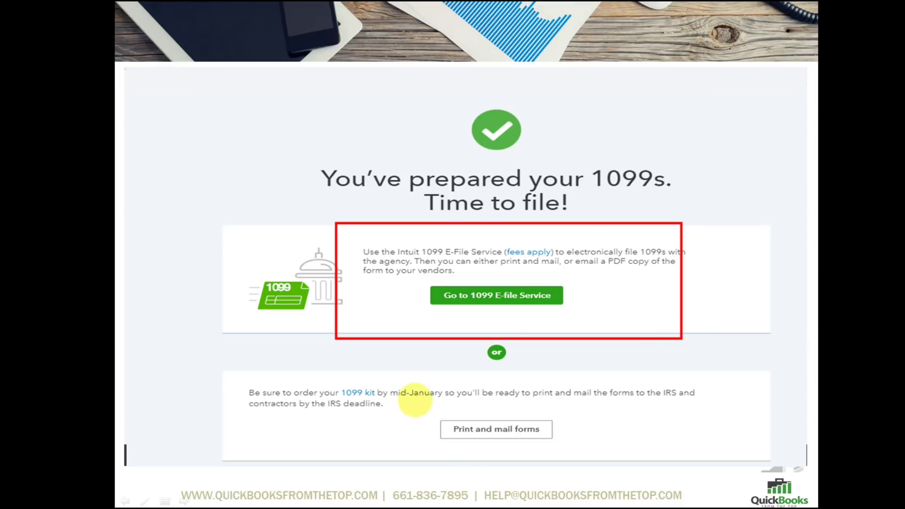
{"action": "left_click_drag", "start_coordinate": [411, 399], "coordinate": [659, 456]}
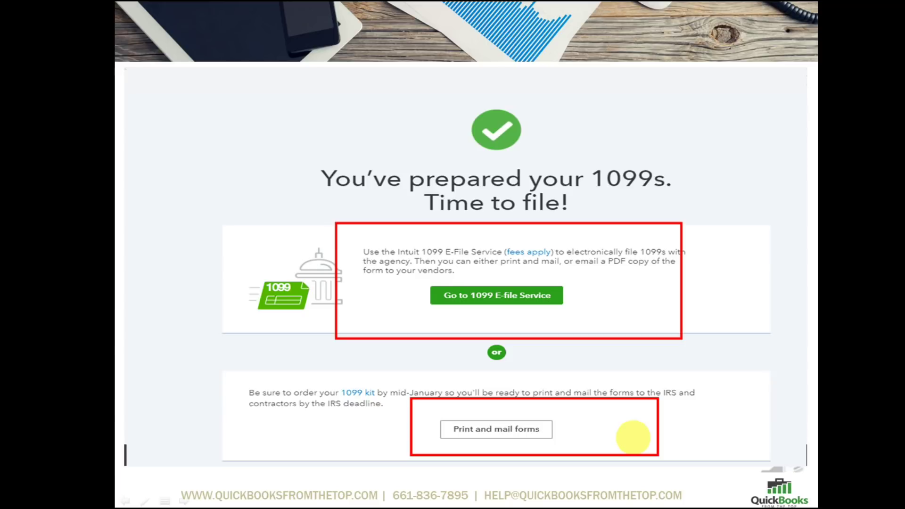
{"action": "left_click", "coordinate": [753, 145]}
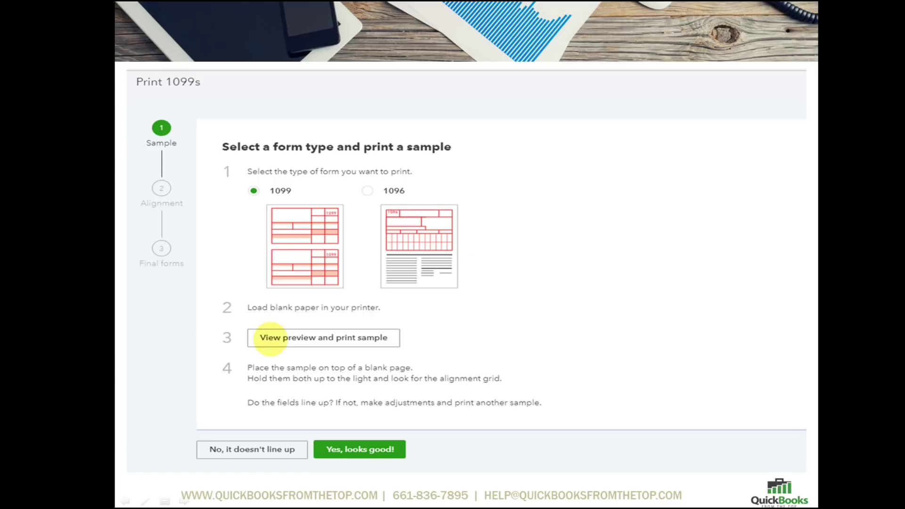
Outline the sample printing steps and the confirmation that the sample lines up
{"action": "mouse_move", "coordinate": [226, 306]}
{"action": "left_mouse_down"}
{"action": "mouse_move", "coordinate": [313, 349]}
{"action": "mouse_move", "coordinate": [509, 362]}
{"action": "left_mouse_up"}
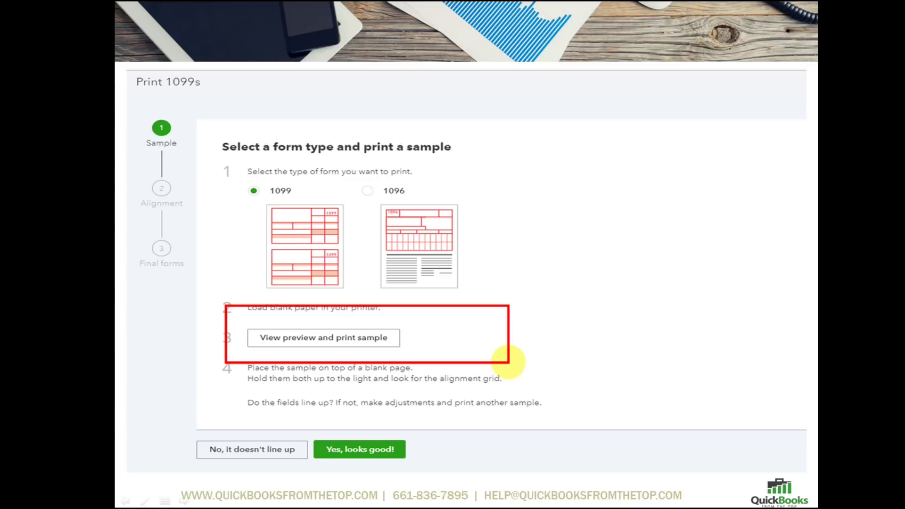
{"action": "left_click_drag", "start_coordinate": [292, 427], "coordinate": [491, 469]}
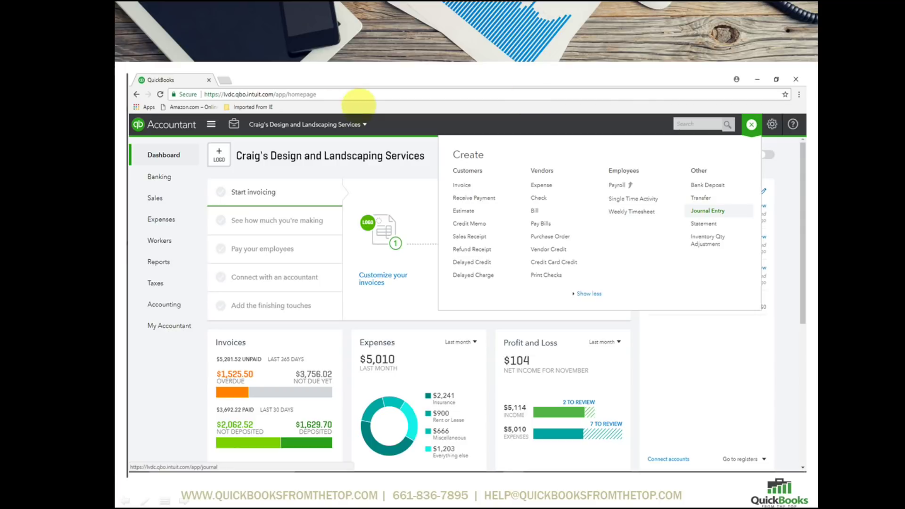
Point out Journal Entry in the Create list, then the 12/31/2017 date and Cash Tags number
{"action": "left_click_drag", "start_coordinate": [433, 112], "coordinate": [764, 317]}
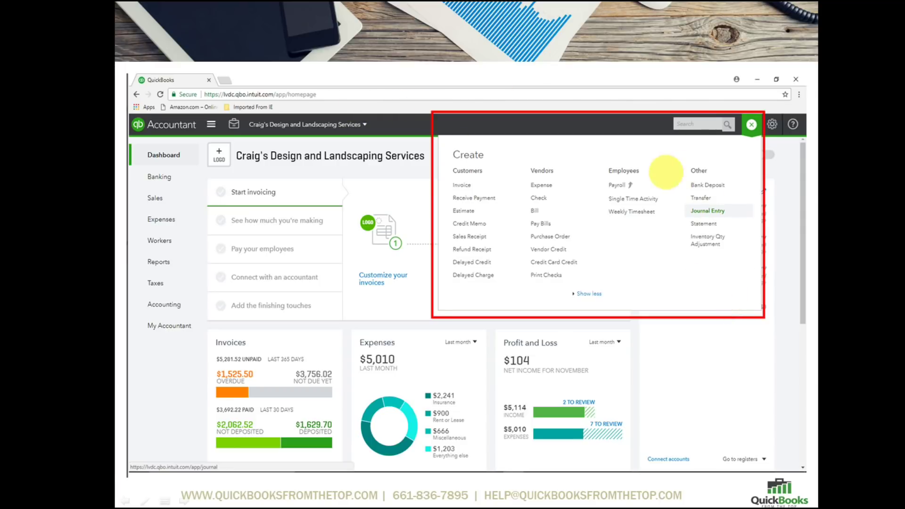
{"action": "left_click_drag", "start_coordinate": [671, 195], "coordinate": [741, 228]}
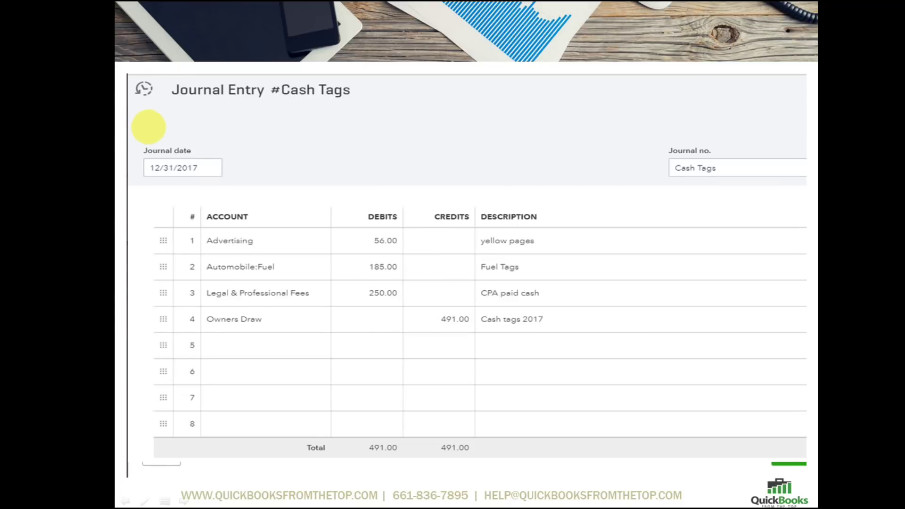
{"action": "mouse_move", "coordinate": [129, 132]}
{"action": "left_mouse_down"}
{"action": "mouse_move", "coordinate": [215, 188]}
{"action": "mouse_move", "coordinate": [293, 184]}
{"action": "left_mouse_up"}
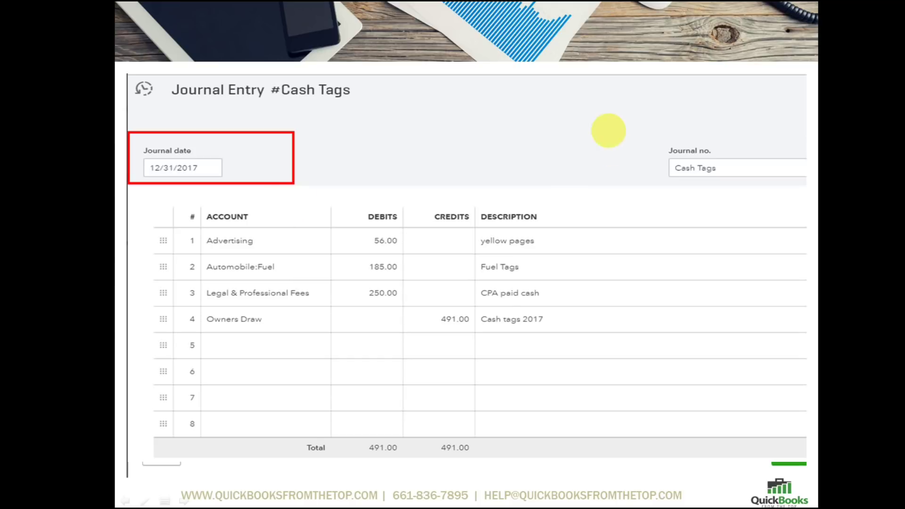
{"action": "mouse_move", "coordinate": [635, 124]}
{"action": "left_mouse_down"}
{"action": "mouse_move", "coordinate": [722, 188]}
{"action": "mouse_move", "coordinate": [763, 203]}
{"action": "left_mouse_up"}
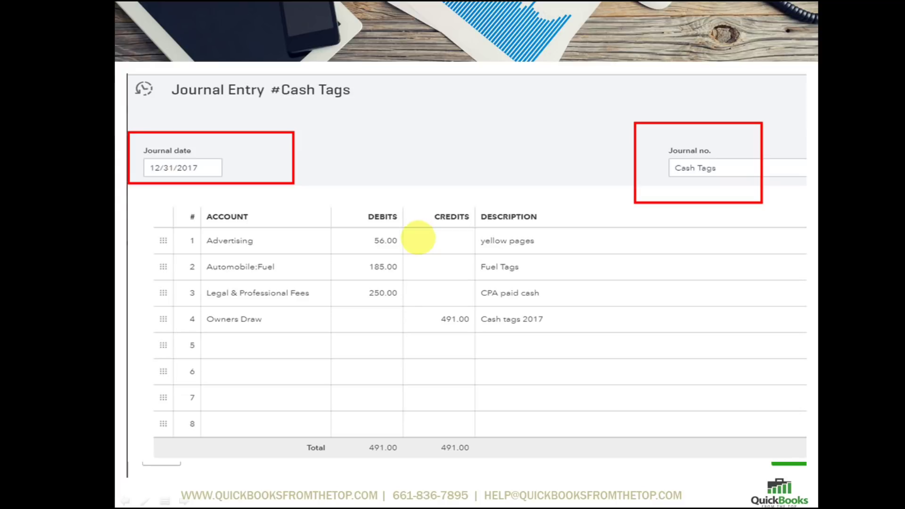
Outline the expense debits in rows 1–4, their descriptions, and the Owners Draw credit line
{"action": "left_click_drag", "start_coordinate": [193, 221], "coordinate": [417, 342]}
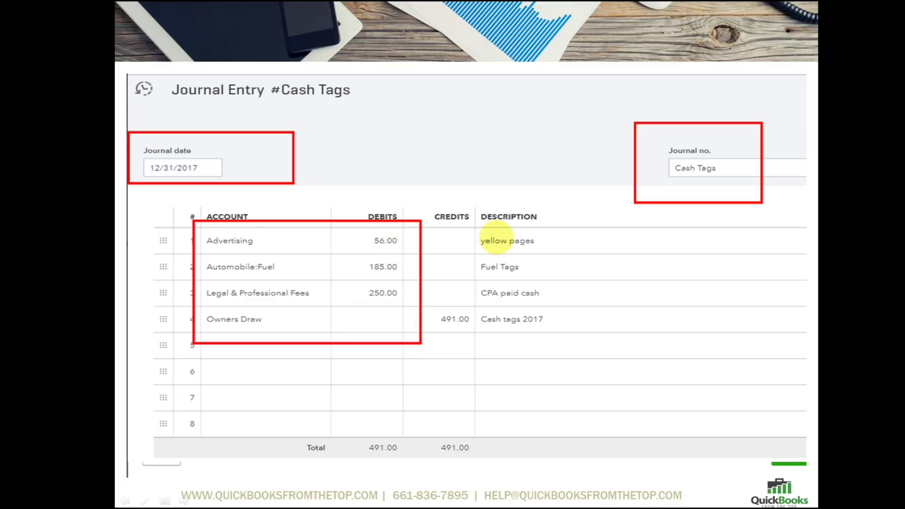
{"action": "mouse_move", "coordinate": [468, 218]}
{"action": "left_mouse_down"}
{"action": "mouse_move", "coordinate": [562, 313]}
{"action": "mouse_move", "coordinate": [615, 315]}
{"action": "left_mouse_up"}
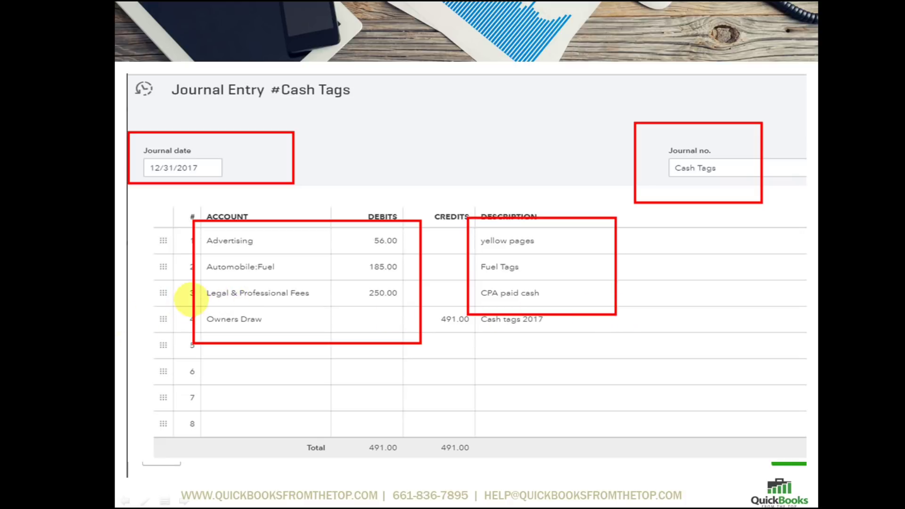
{"action": "left_click_drag", "start_coordinate": [200, 306], "coordinate": [563, 341]}
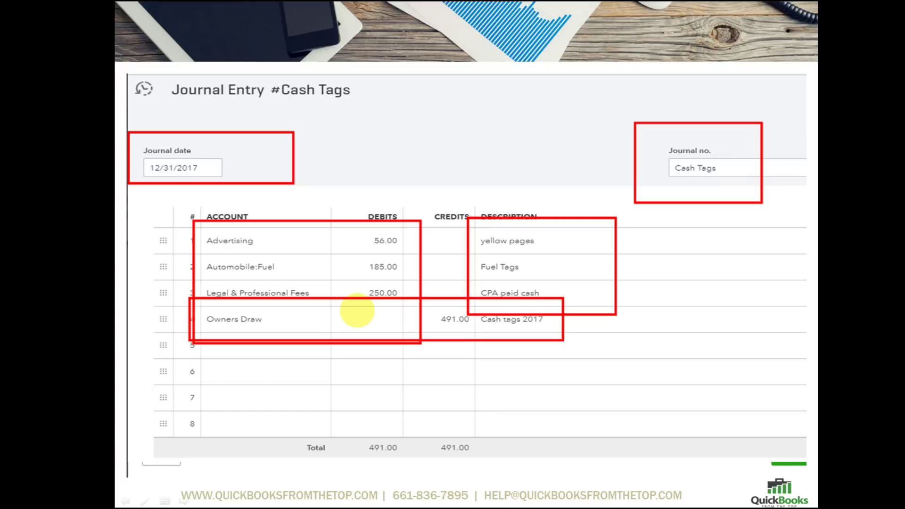
Open the Depreciation 17 entry and outline its date, lines and 'Depreciation for 2017' descriptions
{"action": "left_click", "coordinate": [684, 265]}
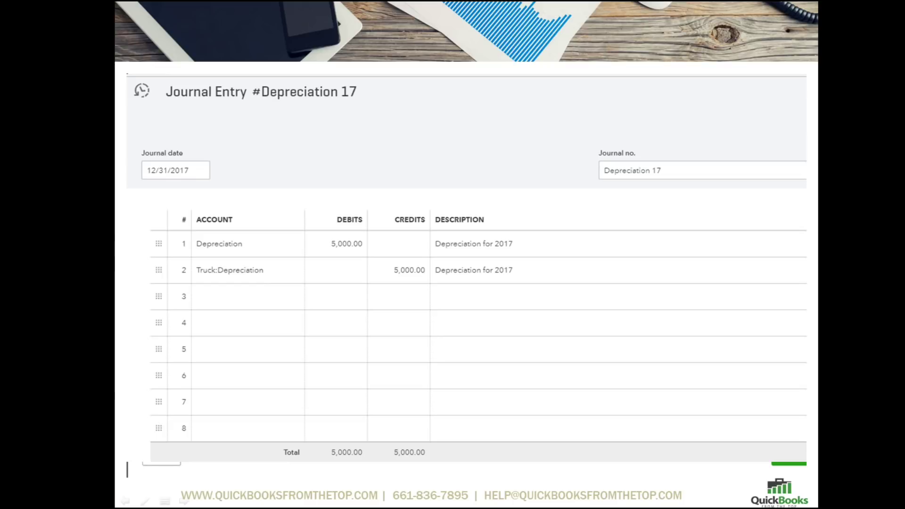
{"action": "left_click_drag", "start_coordinate": [123, 120], "coordinate": [798, 359]}
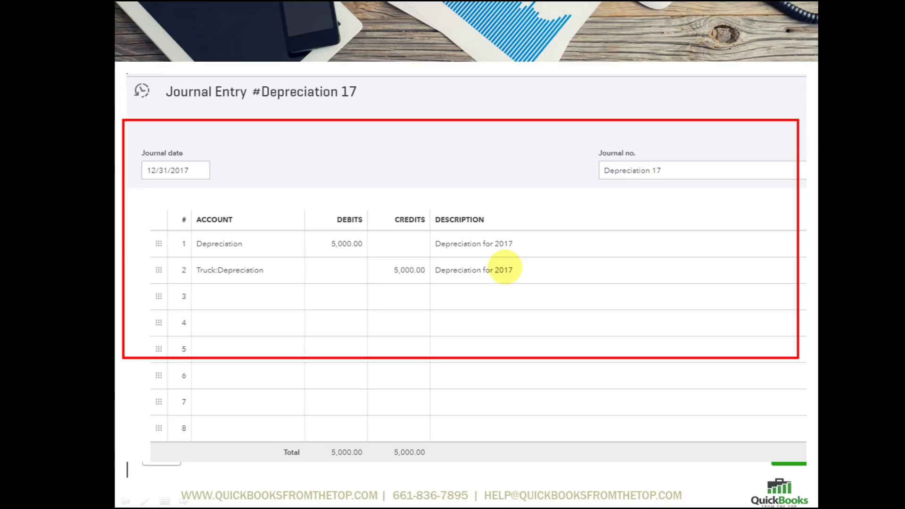
{"action": "left_click_drag", "start_coordinate": [414, 219], "coordinate": [593, 272]}
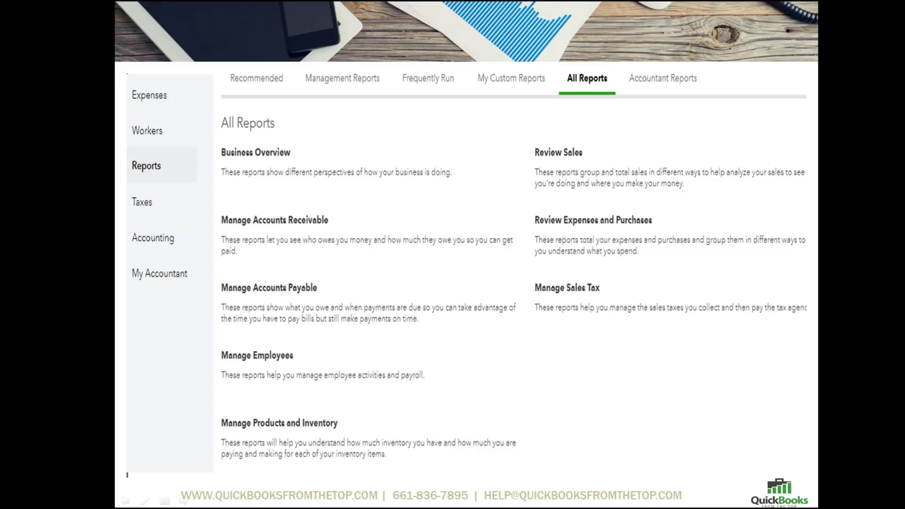
Go to the Manage Products and Inventory reports and outline the Physical Inventory Worksheet
{"action": "left_click", "coordinate": [154, 175]}
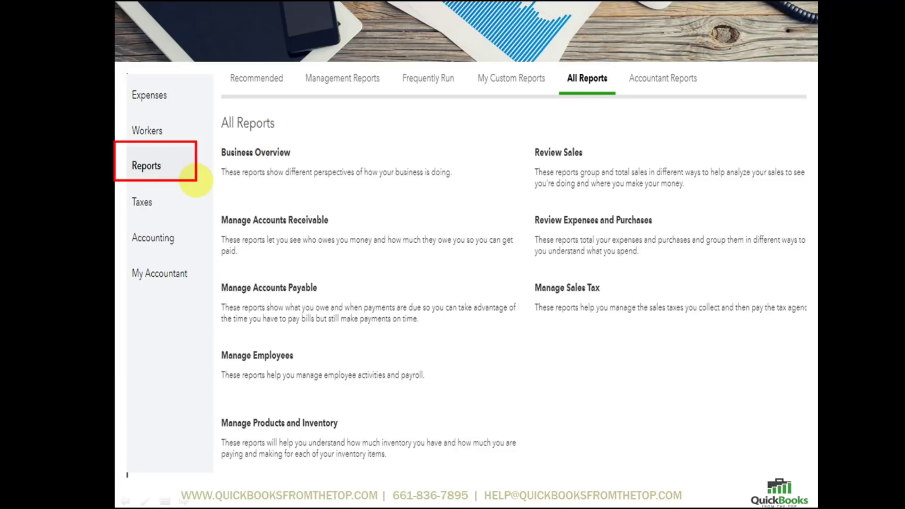
{"action": "mouse_move", "coordinate": [199, 398]}
{"action": "left_mouse_down"}
{"action": "mouse_move", "coordinate": [438, 456]}
{"action": "mouse_move", "coordinate": [557, 470]}
{"action": "left_mouse_up"}
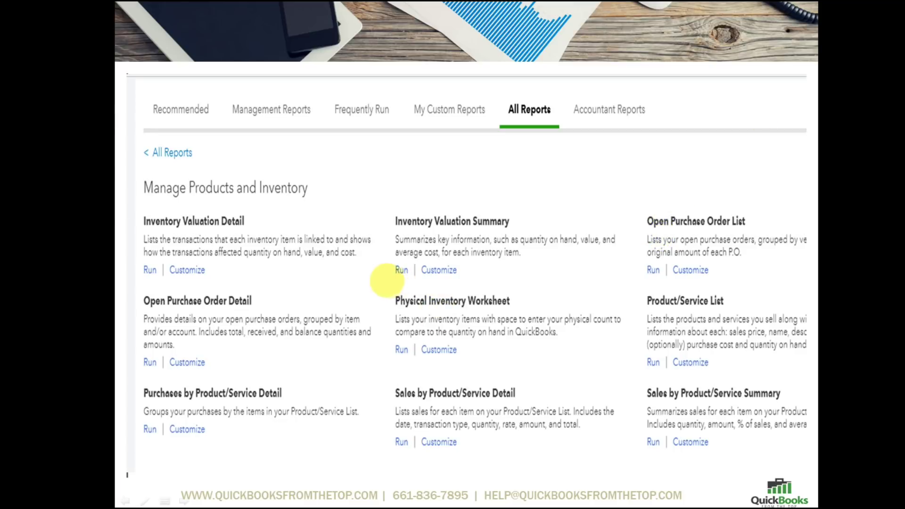
{"action": "mouse_move", "coordinate": [382, 279]}
{"action": "left_mouse_down"}
{"action": "mouse_move", "coordinate": [464, 332]}
{"action": "mouse_move", "coordinate": [618, 379]}
{"action": "mouse_move", "coordinate": [635, 373]}
{"action": "left_mouse_up"}
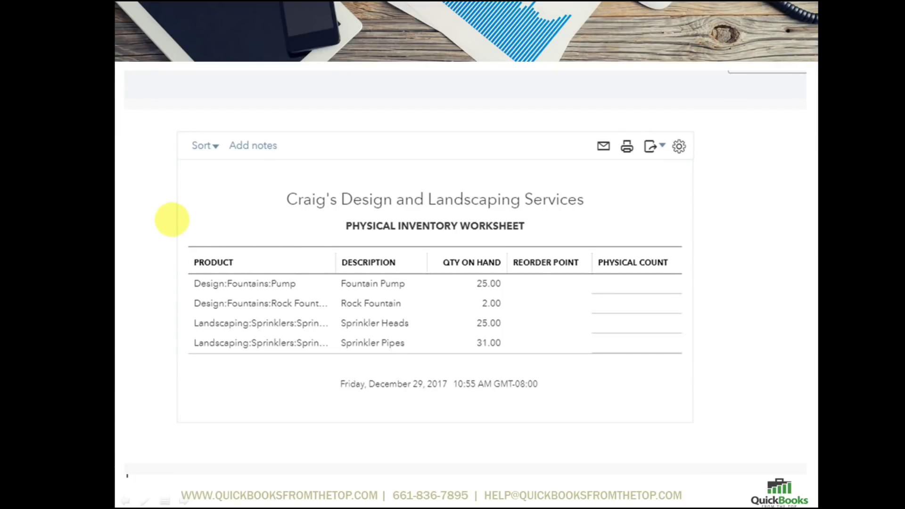
Outline the worksheet's products and quantities, highlighting the Fountain Pump quantity on hand
{"action": "mouse_move", "coordinate": [176, 216]}
{"action": "left_mouse_down"}
{"action": "mouse_move", "coordinate": [323, 299]}
{"action": "mouse_move", "coordinate": [585, 381]}
{"action": "left_mouse_up"}
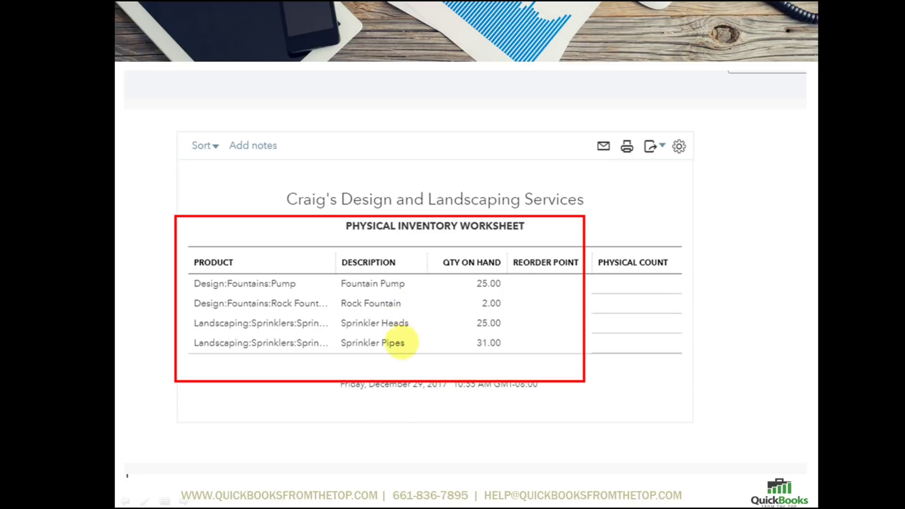
{"action": "left_click_drag", "start_coordinate": [331, 265], "coordinate": [543, 304]}
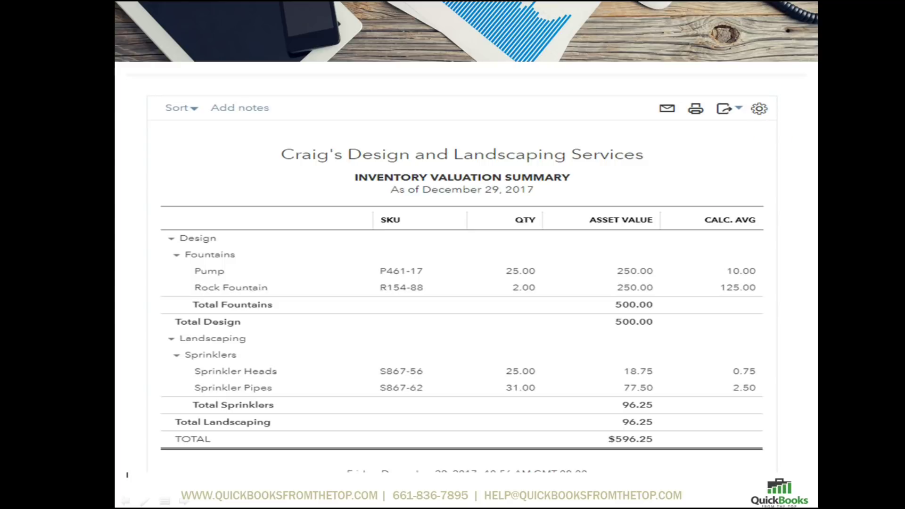
Move from the Inventory Valuation Summary to the Reports page's All Reports tab
{"action": "mouse_move", "coordinate": [137, 184]}
{"action": "left_mouse_down"}
{"action": "mouse_move", "coordinate": [572, 261]}
{"action": "mouse_move", "coordinate": [800, 368]}
{"action": "mouse_move", "coordinate": [782, 429]}
{"action": "mouse_move", "coordinate": [793, 461]}
{"action": "left_mouse_up"}
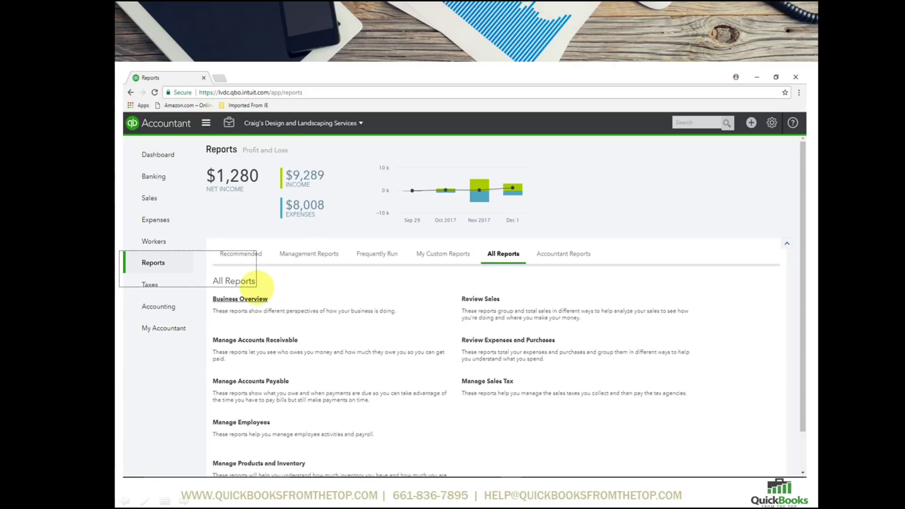
Box the Reports section and the Business Overview report group in red
{"action": "left_click_drag", "start_coordinate": [257, 287], "coordinate": [257, 287]}
{"action": "left_click_drag", "start_coordinate": [196, 285], "coordinate": [426, 325]}
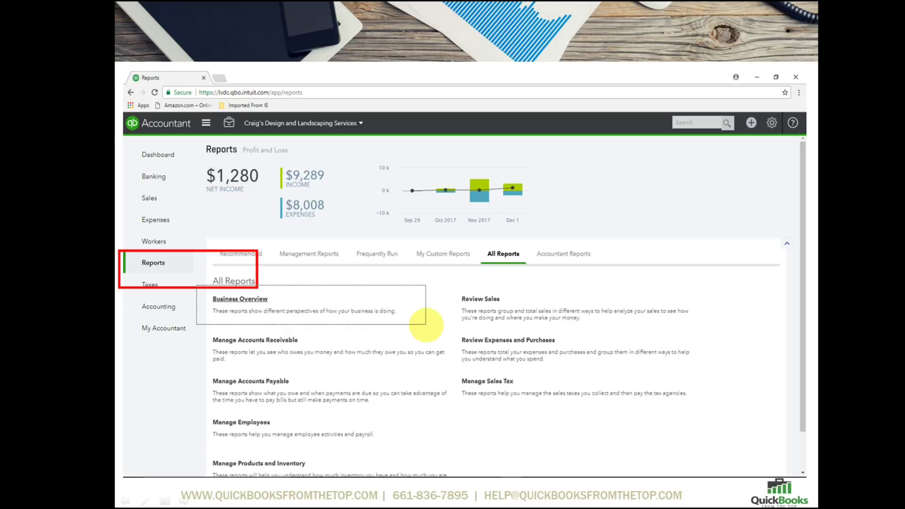
{"action": "left_click_drag", "start_coordinate": [426, 325], "coordinate": [427, 325]}
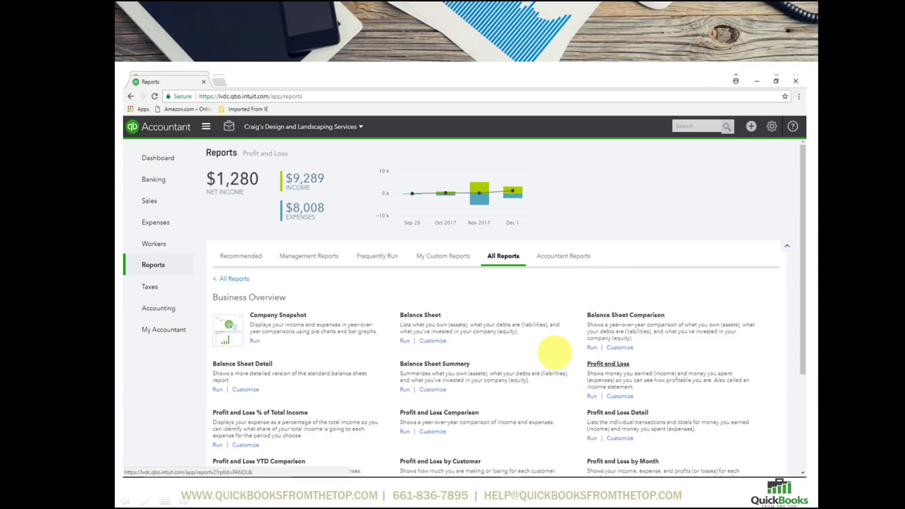
Box the Profit and Loss, Balance Sheet and Profit and Loss Detail report entries
{"action": "mouse_move", "coordinate": [568, 342]}
{"action": "left_mouse_down"}
{"action": "mouse_move", "coordinate": [614, 370]}
{"action": "mouse_move", "coordinate": [661, 378]}
{"action": "left_mouse_up"}
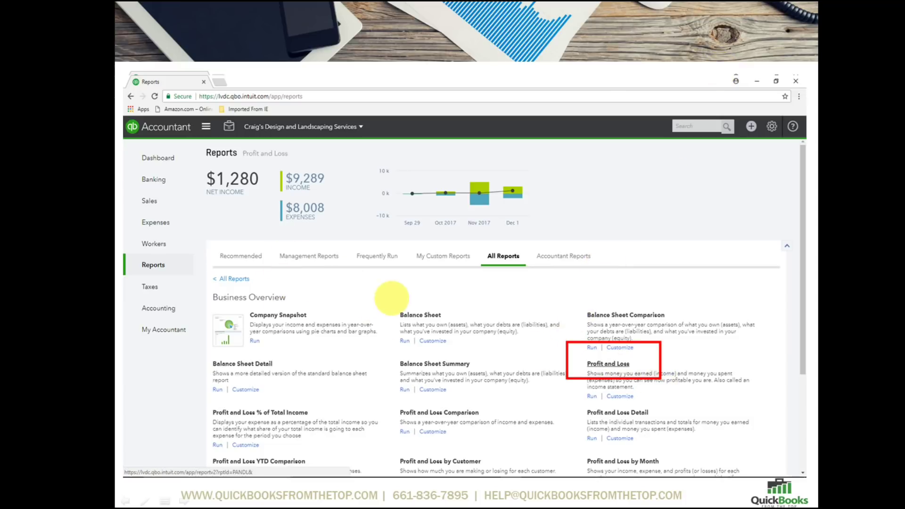
{"action": "left_click_drag", "start_coordinate": [392, 298], "coordinate": [498, 339]}
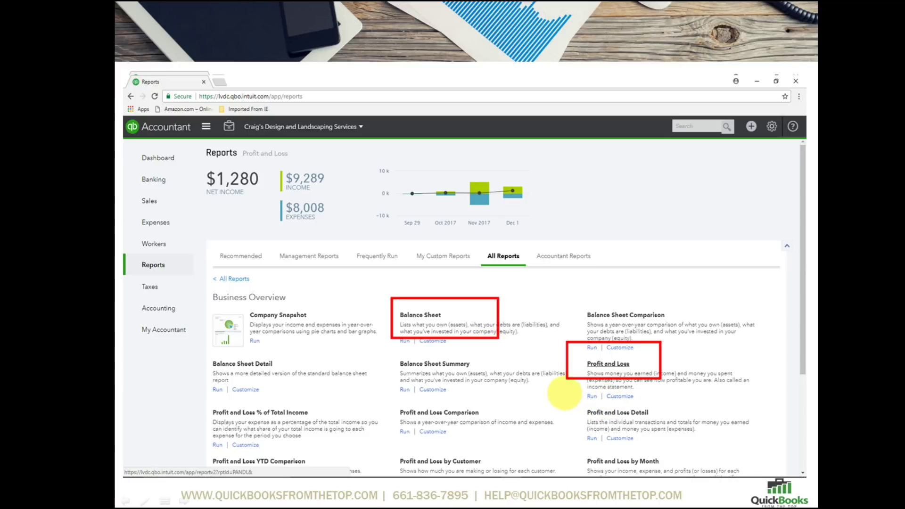
{"action": "left_click_drag", "start_coordinate": [564, 389], "coordinate": [729, 443]}
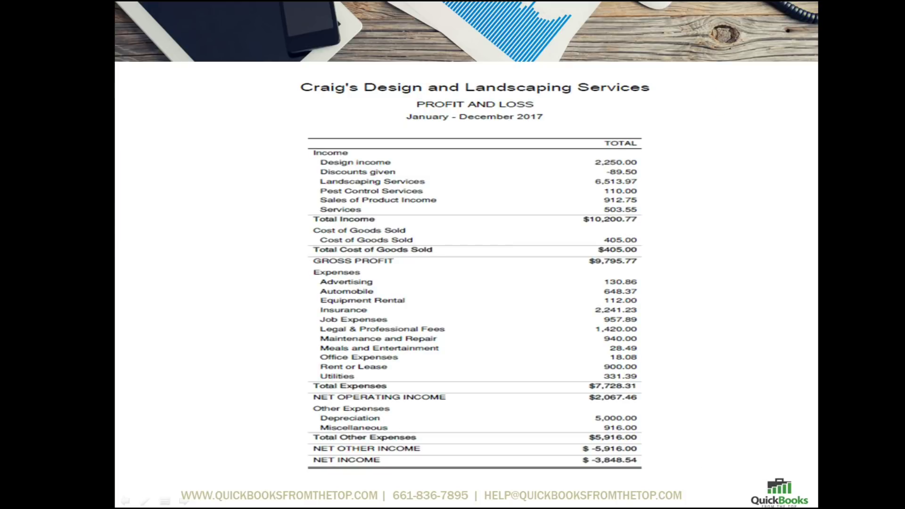
Box the 2017 P&L title, Income section and net income rows, then advance to the balance sheet
{"action": "left_click_drag", "start_coordinate": [290, 62], "coordinate": [725, 140]}
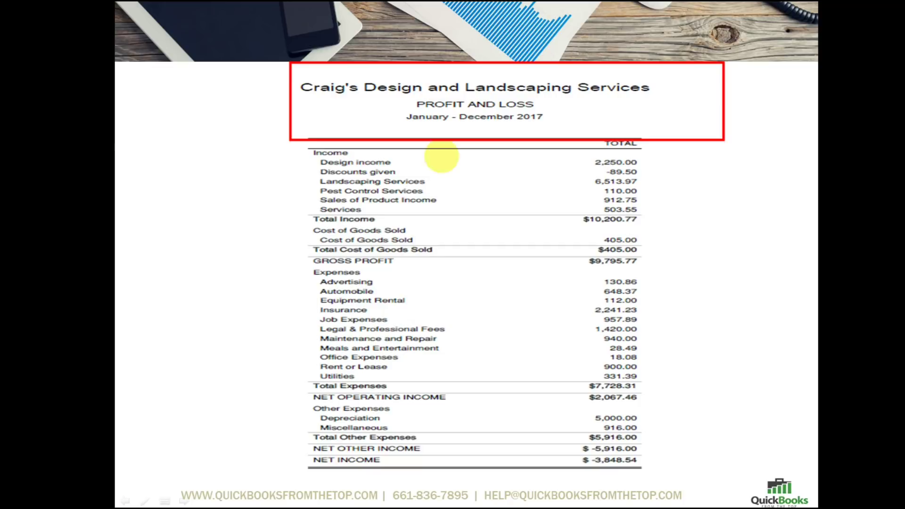
{"action": "left_click_drag", "start_coordinate": [271, 132], "coordinate": [665, 225]}
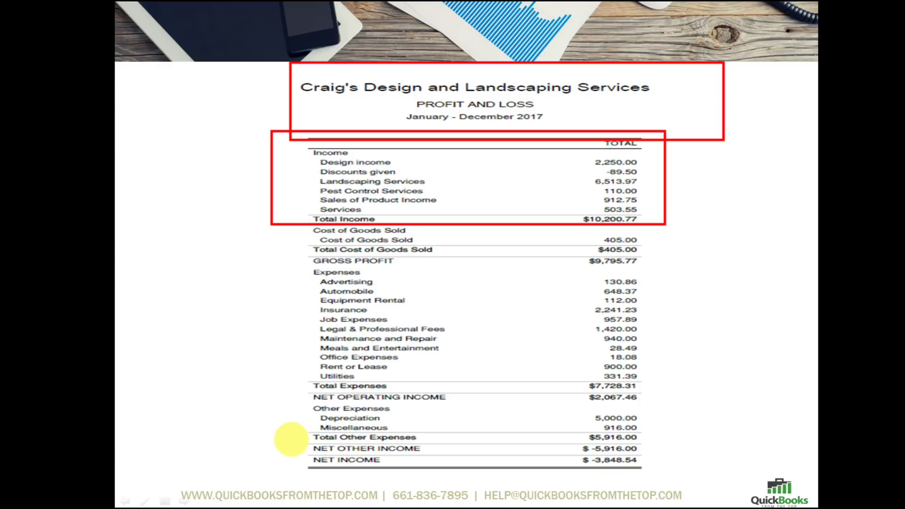
{"action": "left_click_drag", "start_coordinate": [292, 440], "coordinate": [689, 484]}
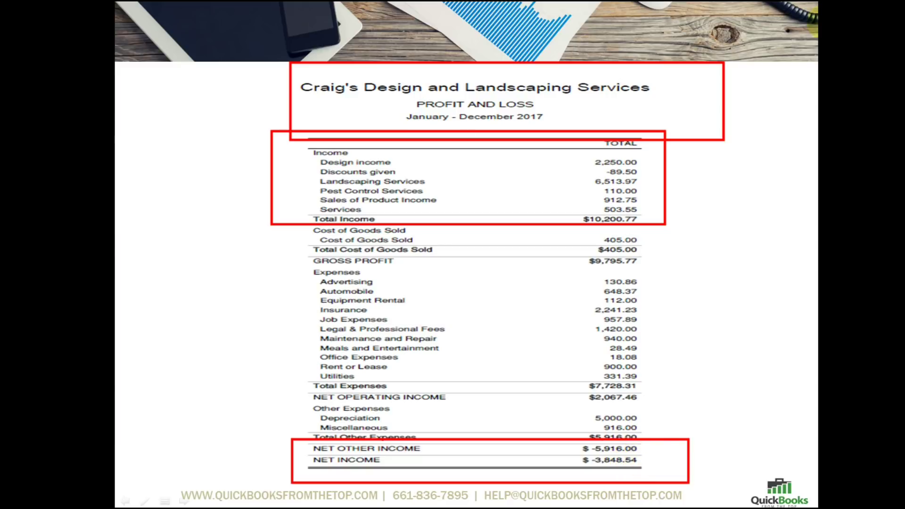
{"action": "key", "text": "Right"}
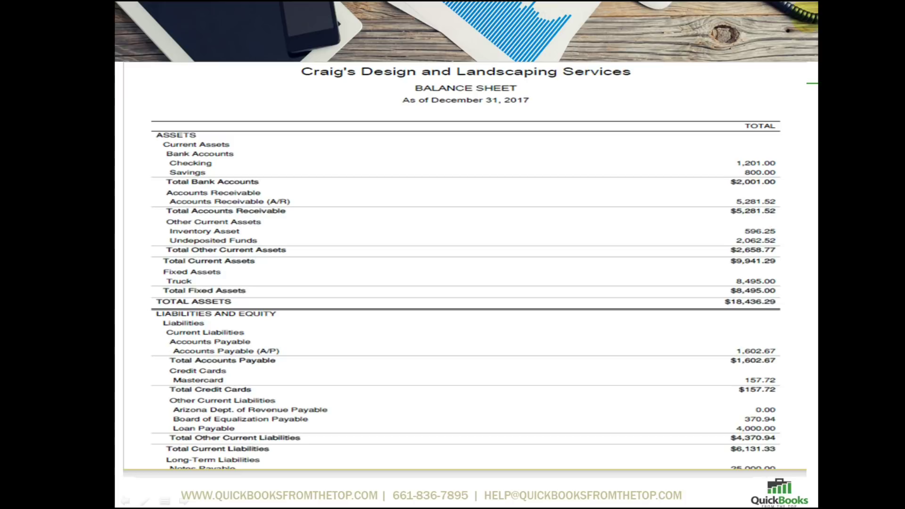
Box the balance sheet body and the bank, receivable, 596.25 inventory and 8,495.00 truck amounts
{"action": "left_click_drag", "start_coordinate": [129, 96], "coordinate": [798, 470]}
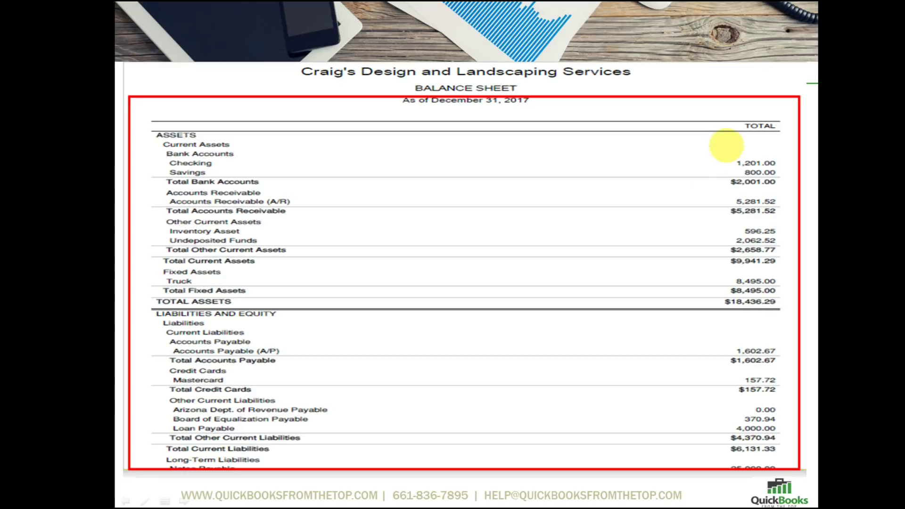
{"action": "left_click_drag", "start_coordinate": [717, 148], "coordinate": [783, 189]}
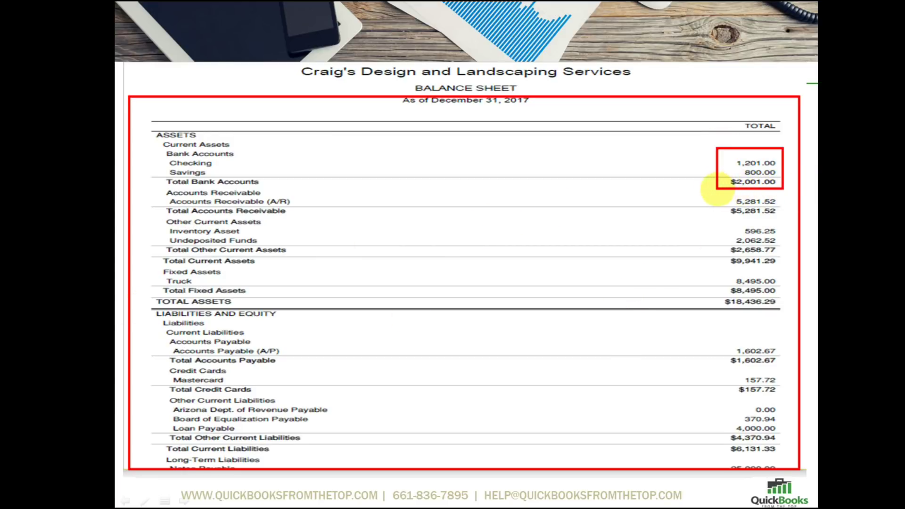
{"action": "left_click_drag", "start_coordinate": [715, 191], "coordinate": [797, 225]}
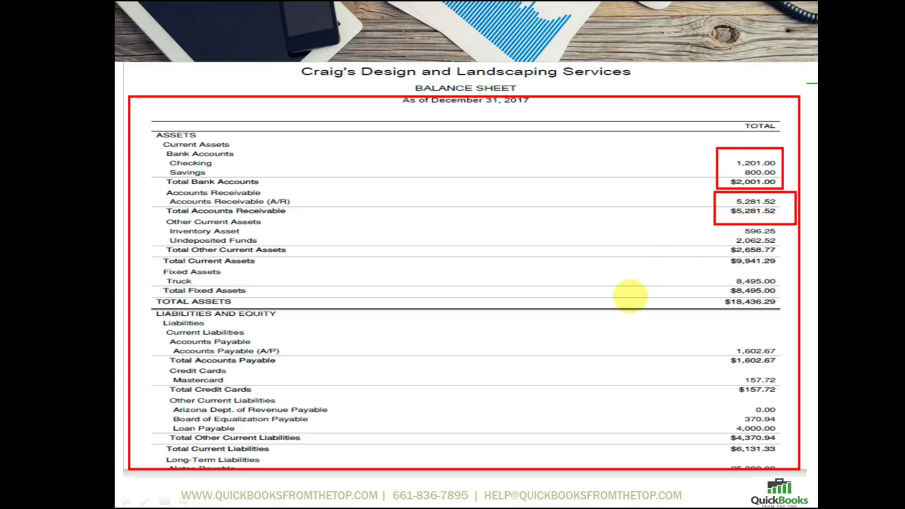
{"action": "left_click_drag", "start_coordinate": [716, 214], "coordinate": [787, 236]}
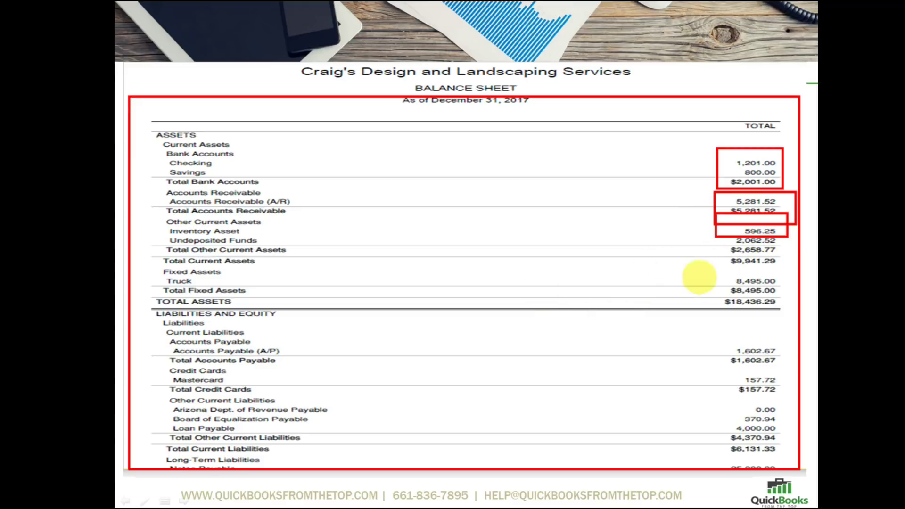
{"action": "mouse_move", "coordinate": [697, 268]}
{"action": "left_mouse_down"}
{"action": "mouse_move", "coordinate": [801, 289]}
{"action": "mouse_move", "coordinate": [786, 304]}
{"action": "left_mouse_up"}
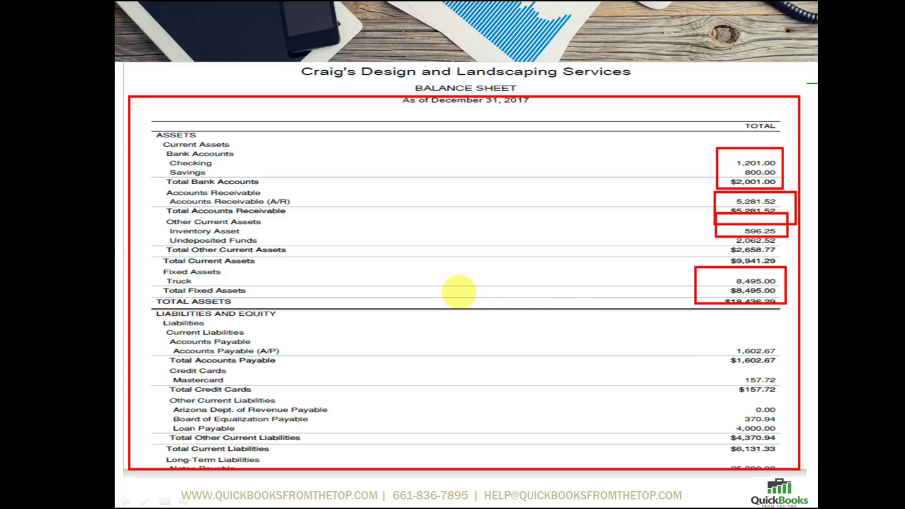
Box the Accounts Payable, Mastercard and other current liability amounts, then advance to the comparison report
{"action": "mouse_move", "coordinate": [707, 333]}
{"action": "left_mouse_down"}
{"action": "mouse_move", "coordinate": [733, 368]}
{"action": "mouse_move", "coordinate": [790, 370]}
{"action": "left_mouse_up"}
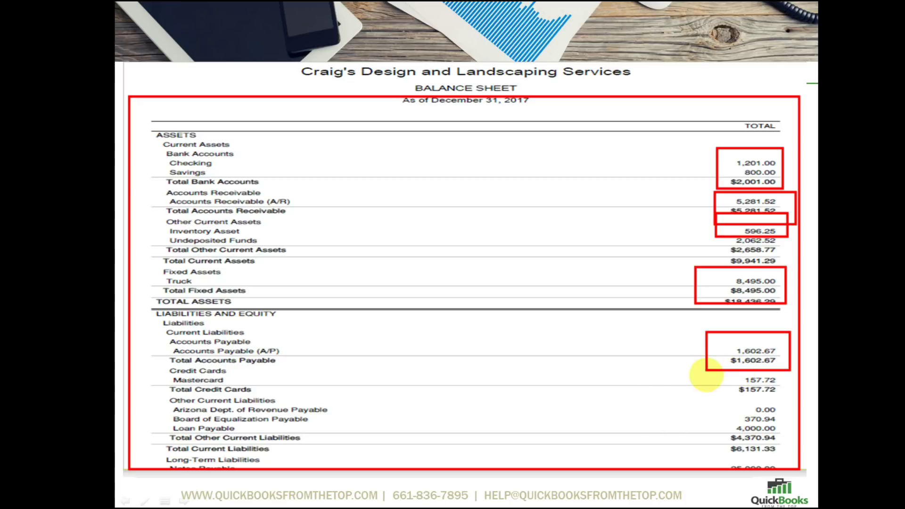
{"action": "left_click_drag", "start_coordinate": [708, 371], "coordinate": [792, 404]}
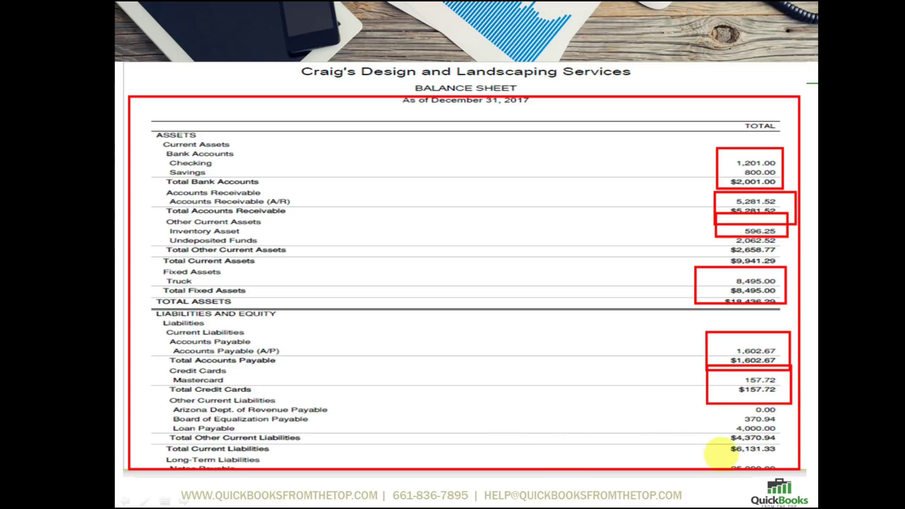
{"action": "left_click_drag", "start_coordinate": [706, 397], "coordinate": [797, 446]}
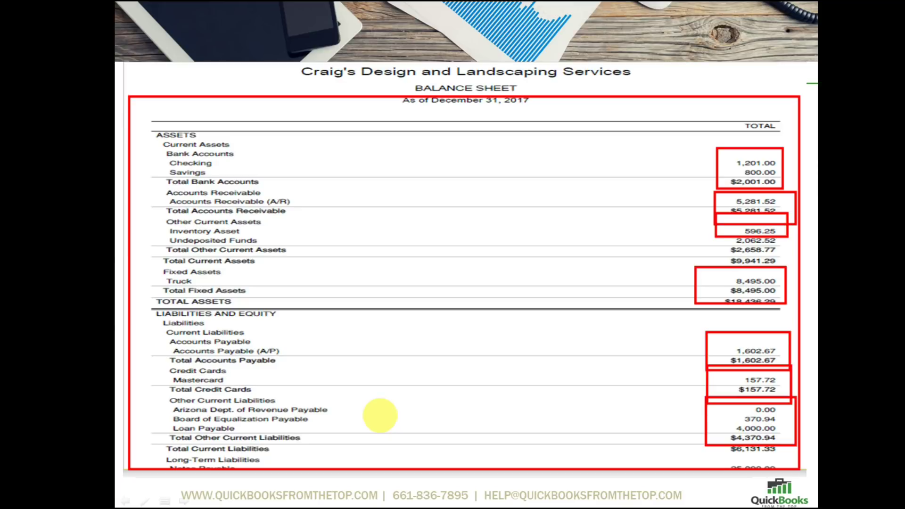
{"action": "key", "text": "Right"}
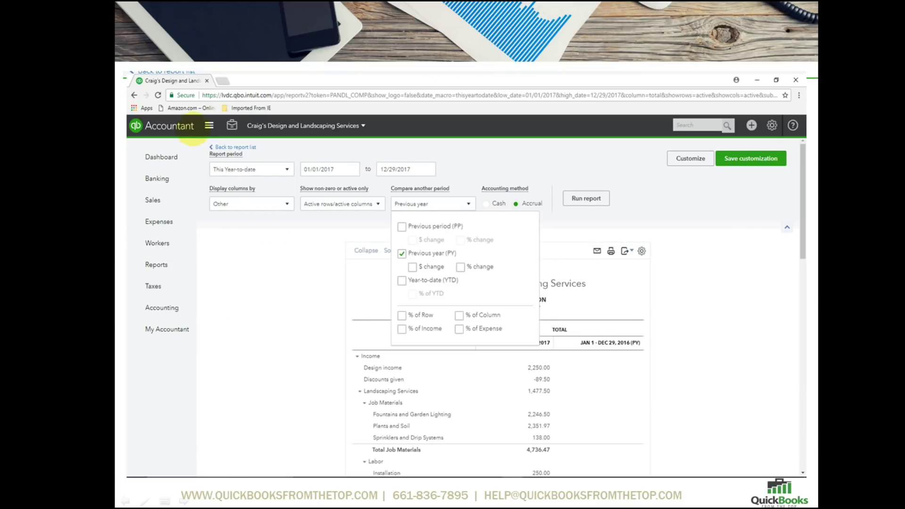
Box the report period settings and the previous-year comparison options
{"action": "mouse_move", "coordinate": [193, 128]}
{"action": "left_mouse_down"}
{"action": "mouse_move", "coordinate": [273, 222]}
{"action": "mouse_move", "coordinate": [556, 289]}
{"action": "mouse_move", "coordinate": [707, 339]}
{"action": "left_mouse_up"}
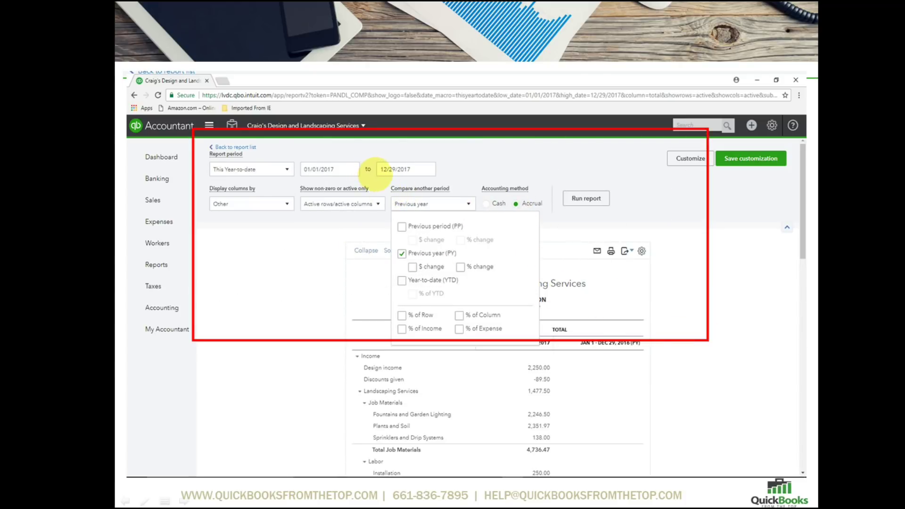
{"action": "mouse_move", "coordinate": [373, 174]}
{"action": "left_mouse_down"}
{"action": "mouse_move", "coordinate": [468, 239]}
{"action": "mouse_move", "coordinate": [505, 243]}
{"action": "mouse_move", "coordinate": [512, 268]}
{"action": "mouse_move", "coordinate": [576, 306]}
{"action": "mouse_move", "coordinate": [630, 293]}
{"action": "left_mouse_up"}
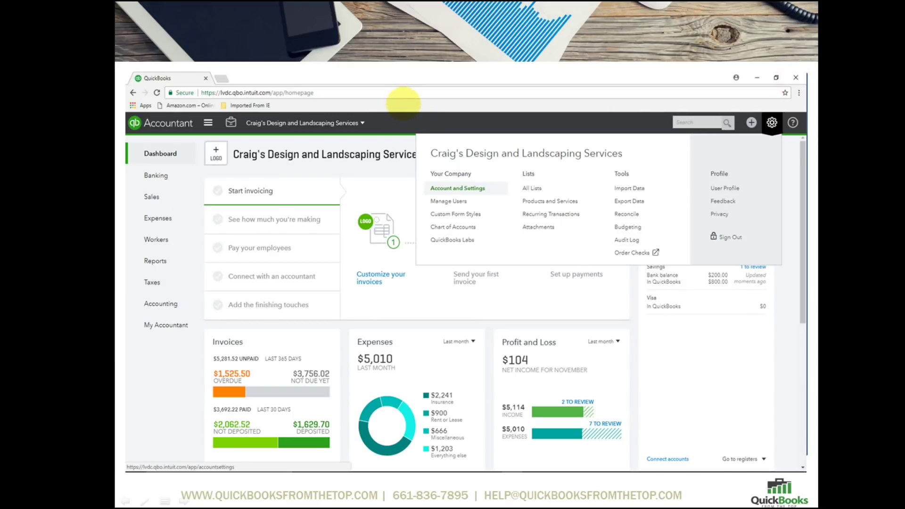
Box the gear menu, Account and Settings, the Advanced section, Close the books and the Accounting edit pencil
{"action": "mouse_move", "coordinate": [405, 102]}
{"action": "left_mouse_down"}
{"action": "mouse_move", "coordinate": [546, 183]}
{"action": "mouse_move", "coordinate": [770, 237]}
{"action": "mouse_move", "coordinate": [790, 273]}
{"action": "left_mouse_up"}
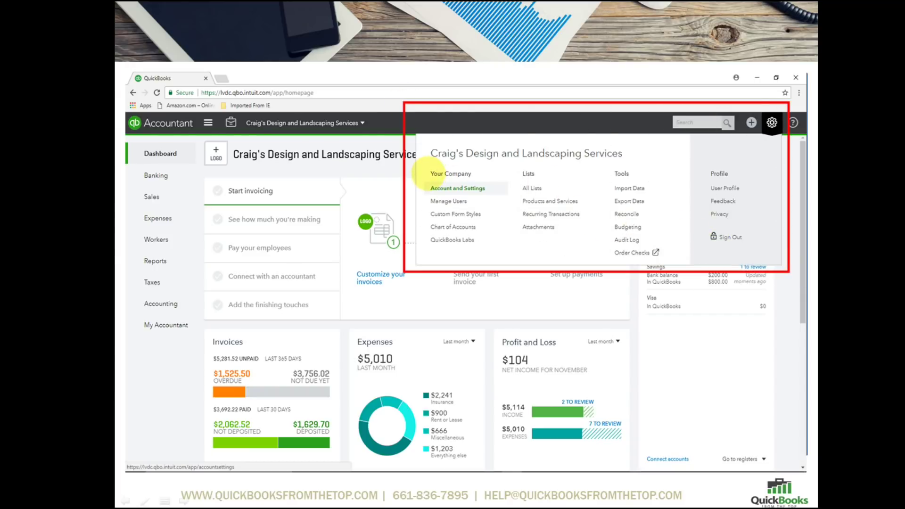
{"action": "left_click_drag", "start_coordinate": [423, 173], "coordinate": [505, 202]}
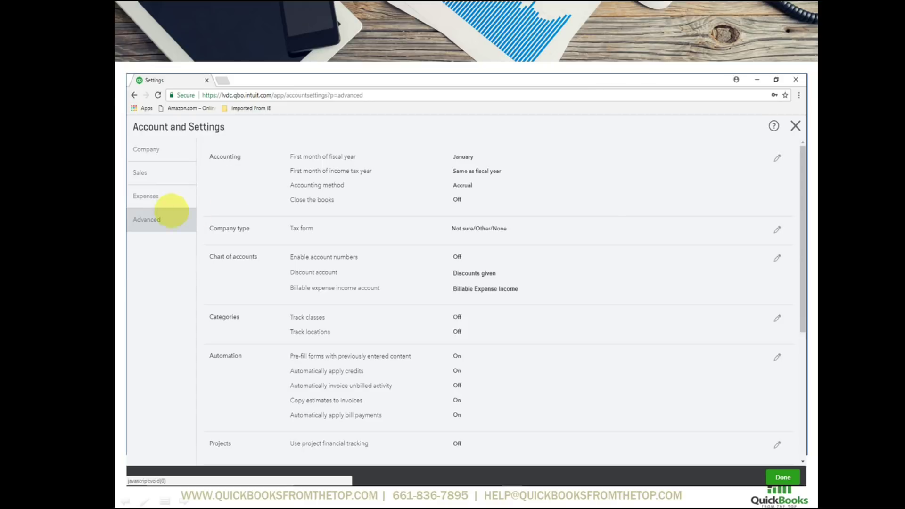
{"action": "left_click_drag", "start_coordinate": [122, 197], "coordinate": [223, 246]}
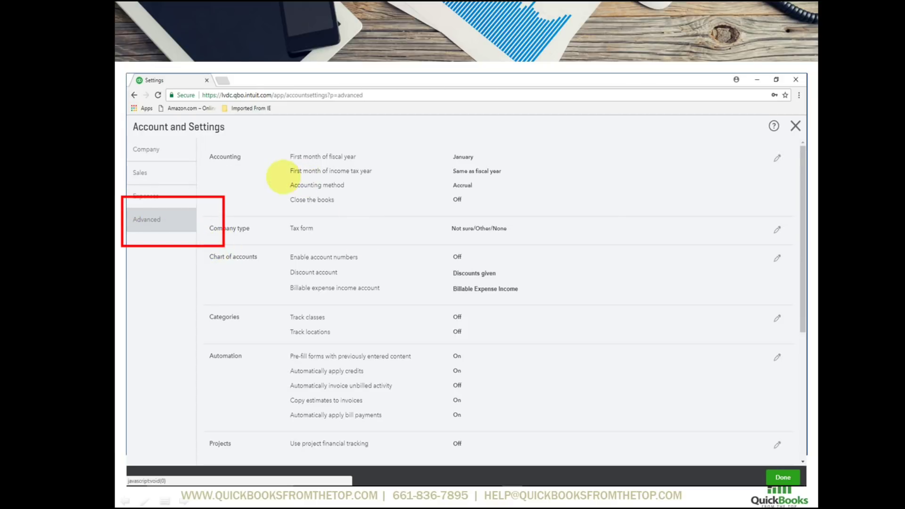
{"action": "left_click_drag", "start_coordinate": [274, 183], "coordinate": [511, 216]}
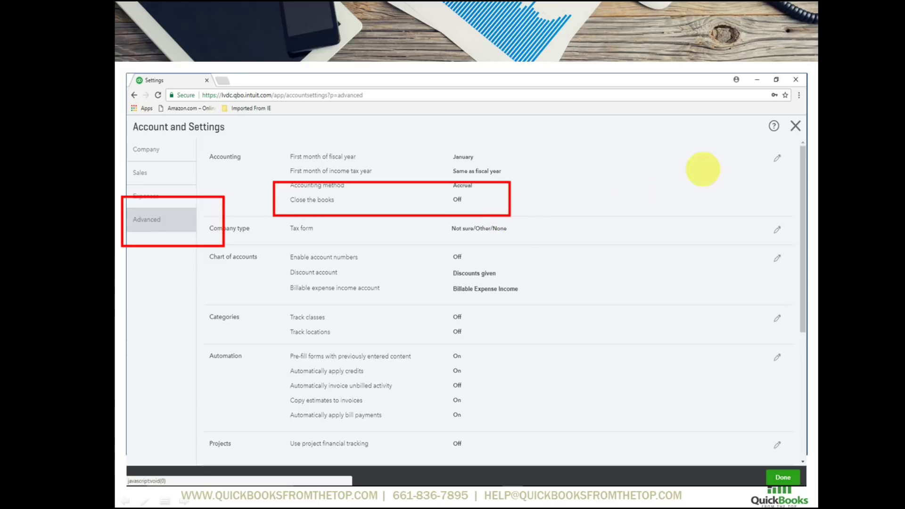
{"action": "left_click_drag", "start_coordinate": [751, 143], "coordinate": [795, 184]}
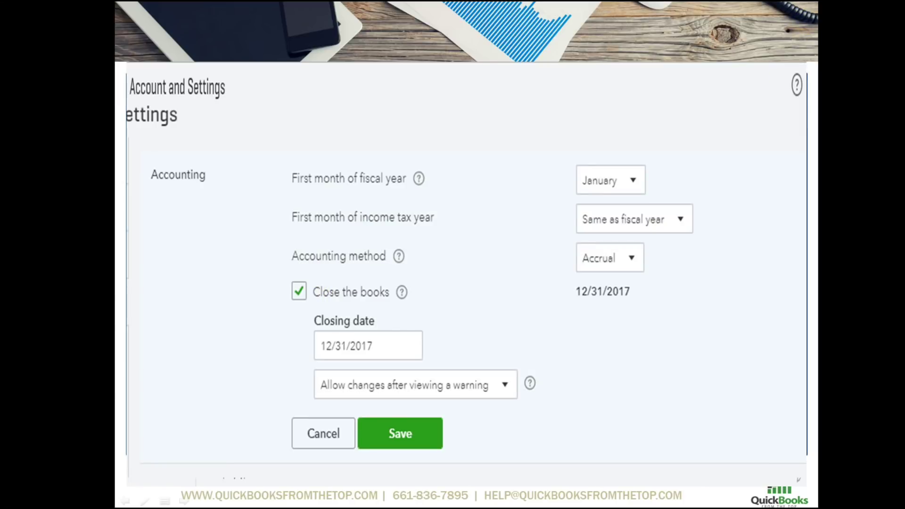
Box Close the books with closing date 12/31/2017, Allow changes after viewing a warning, and Save
{"action": "mouse_move", "coordinate": [269, 264]}
{"action": "left_mouse_down"}
{"action": "mouse_move", "coordinate": [299, 289]}
{"action": "mouse_move", "coordinate": [447, 354]}
{"action": "mouse_move", "coordinate": [514, 368]}
{"action": "left_mouse_up"}
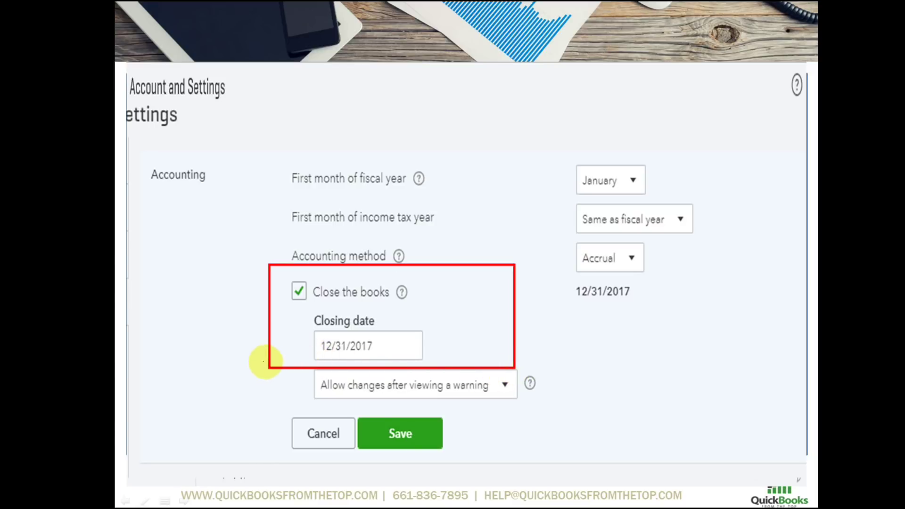
{"action": "left_click_drag", "start_coordinate": [264, 361], "coordinate": [563, 406]}
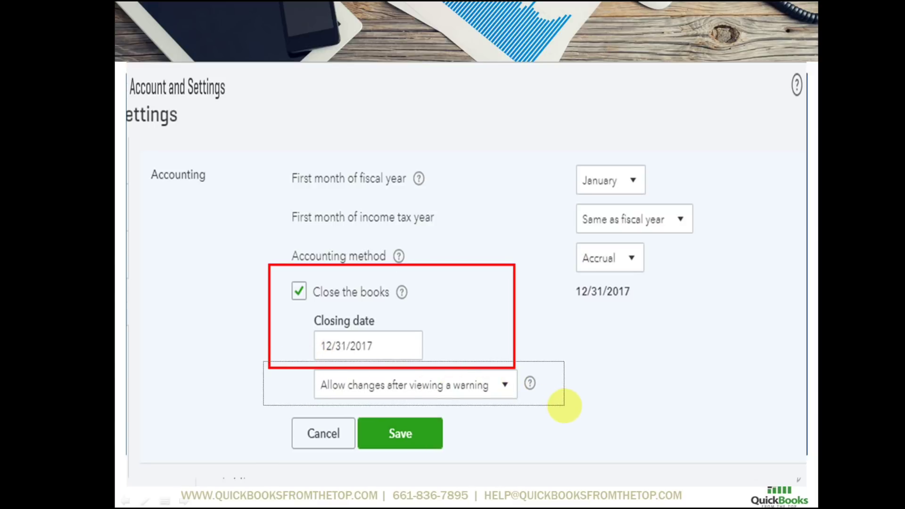
{"action": "left_click_drag", "start_coordinate": [564, 406], "coordinate": [565, 406]}
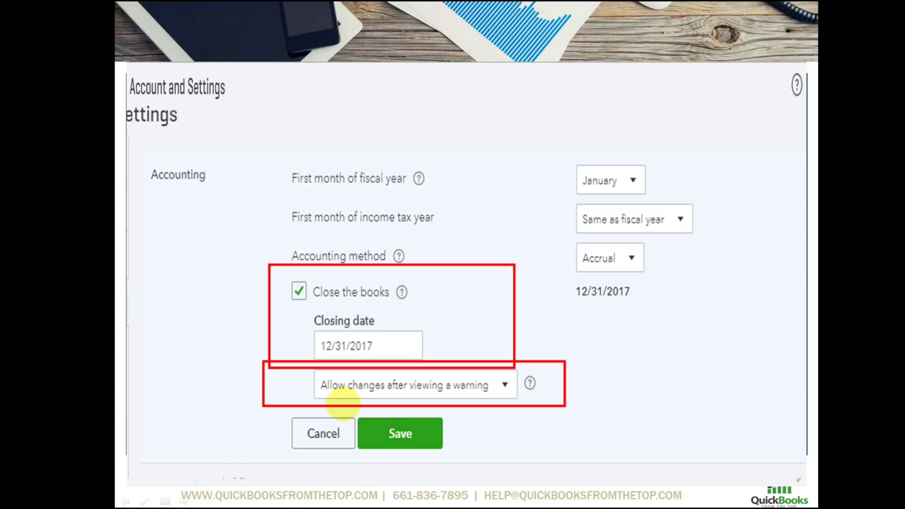
{"action": "mouse_move", "coordinate": [344, 403]}
{"action": "left_mouse_down"}
{"action": "mouse_move", "coordinate": [413, 446]}
{"action": "mouse_move", "coordinate": [525, 466]}
{"action": "left_mouse_up"}
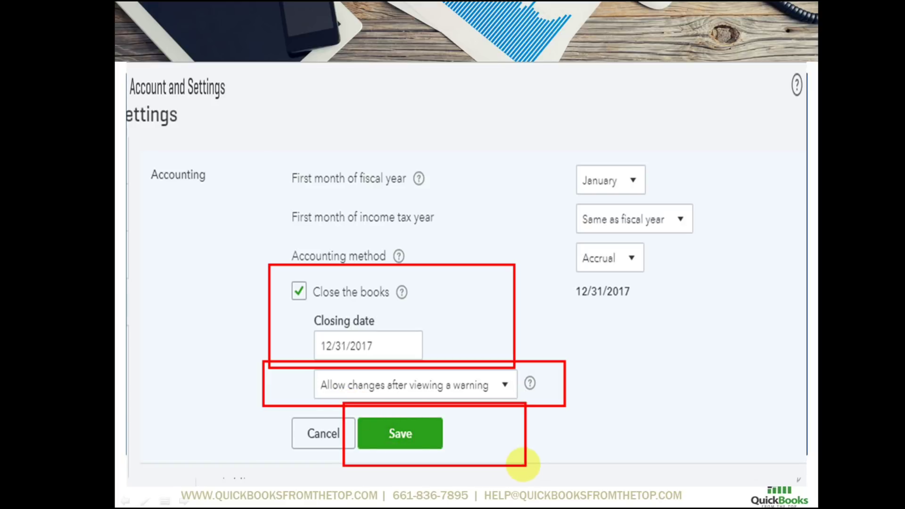